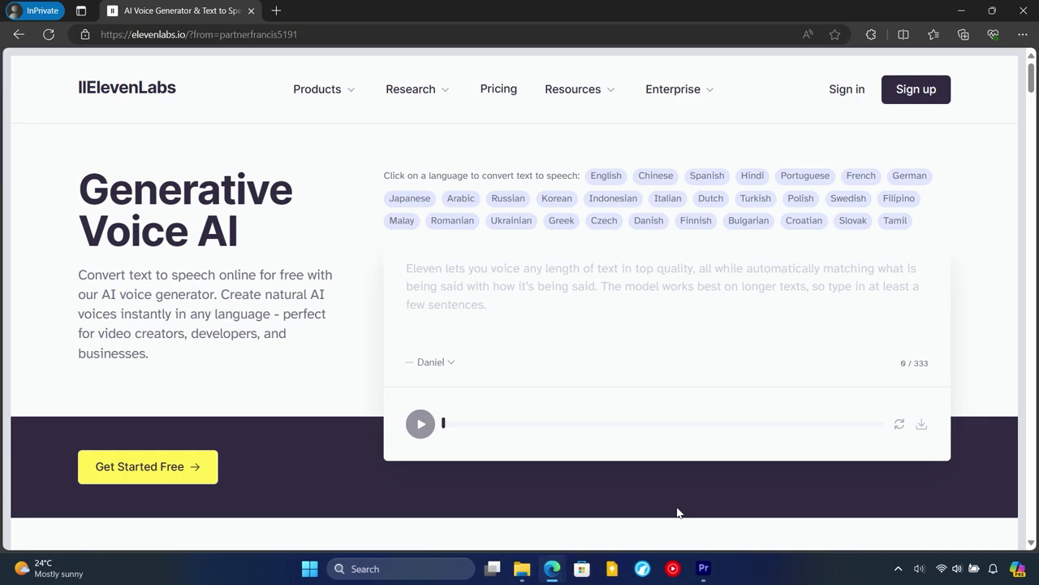
# - Sign into ElevenLabs with the account e-mail and password and reach the Speech page
pyautogui.click(329, 40)
pyautogui.click(492, 294)
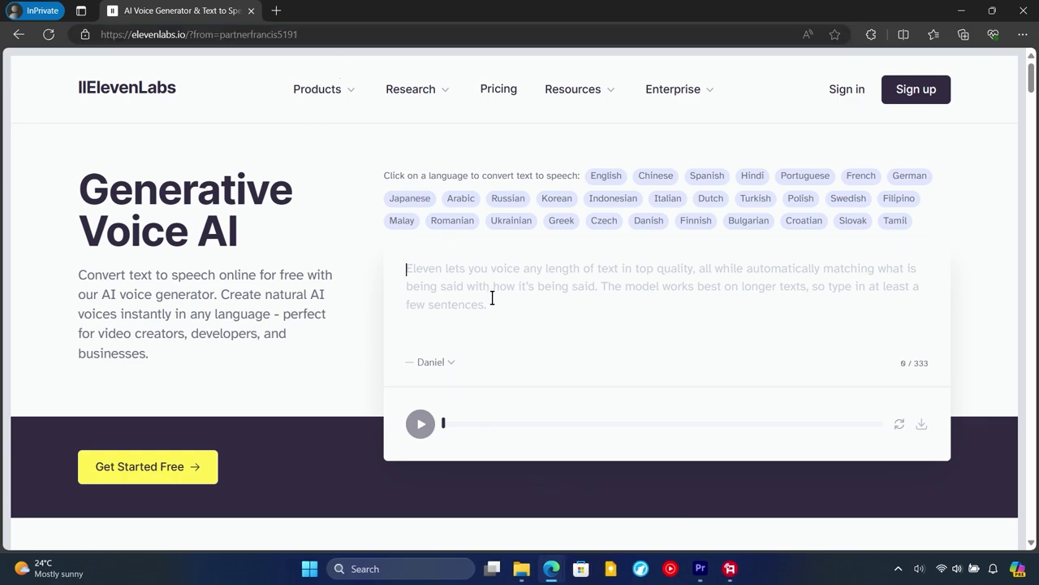
pyautogui.click(148, 477)
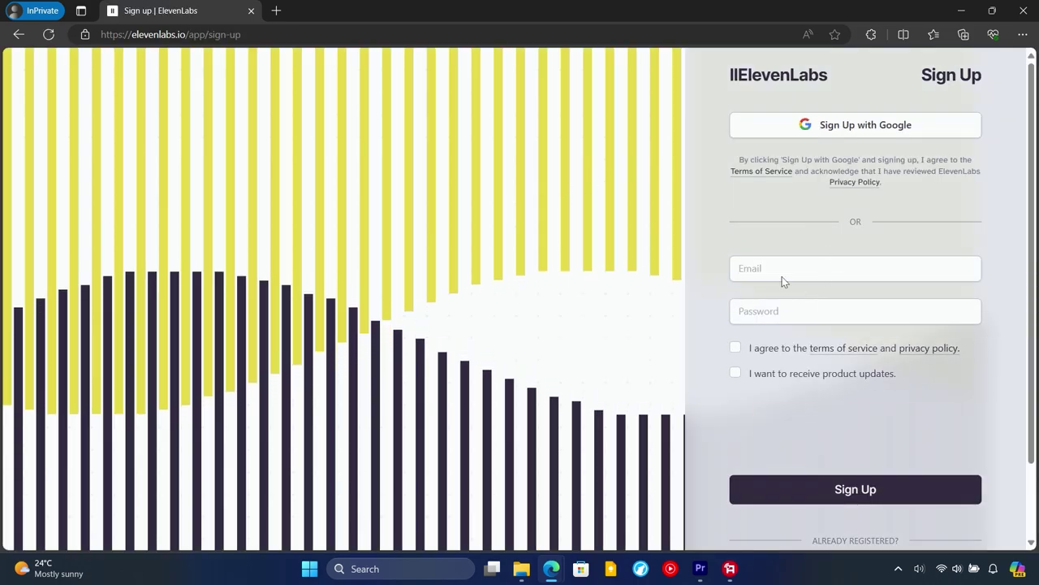
pyautogui.click(784, 276)
pyautogui.click(773, 311)
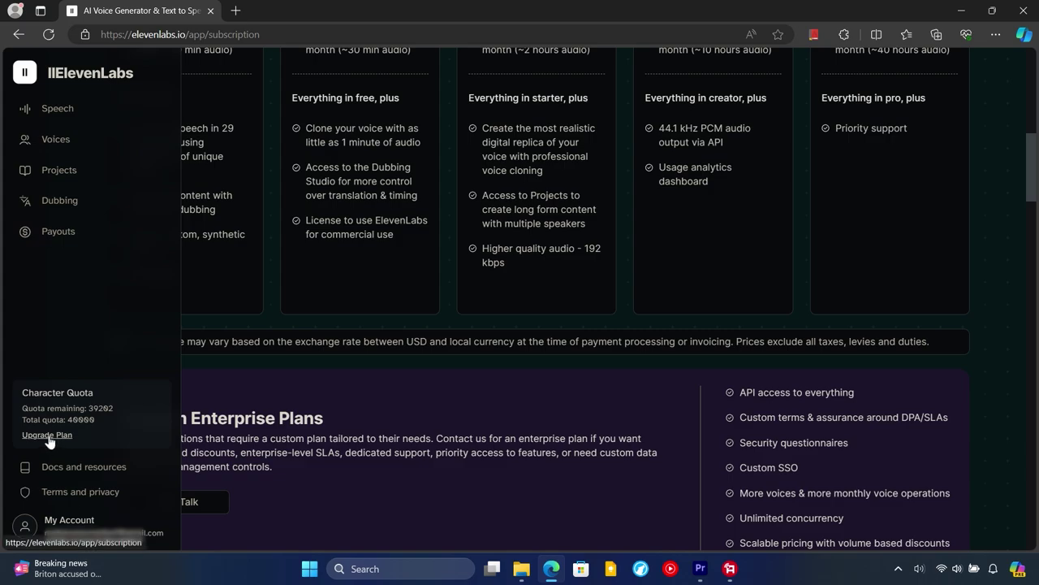
pyautogui.scroll(3, 252, 244)
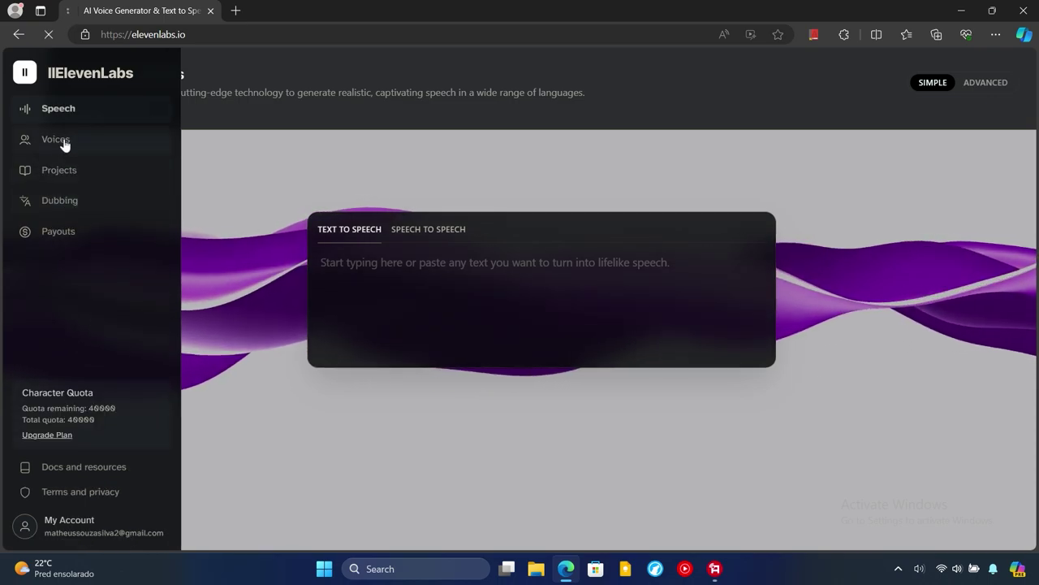
# - Start an Instant Voice Clone in VoiceLab and upload the five audio samples
pyautogui.click(55, 140)
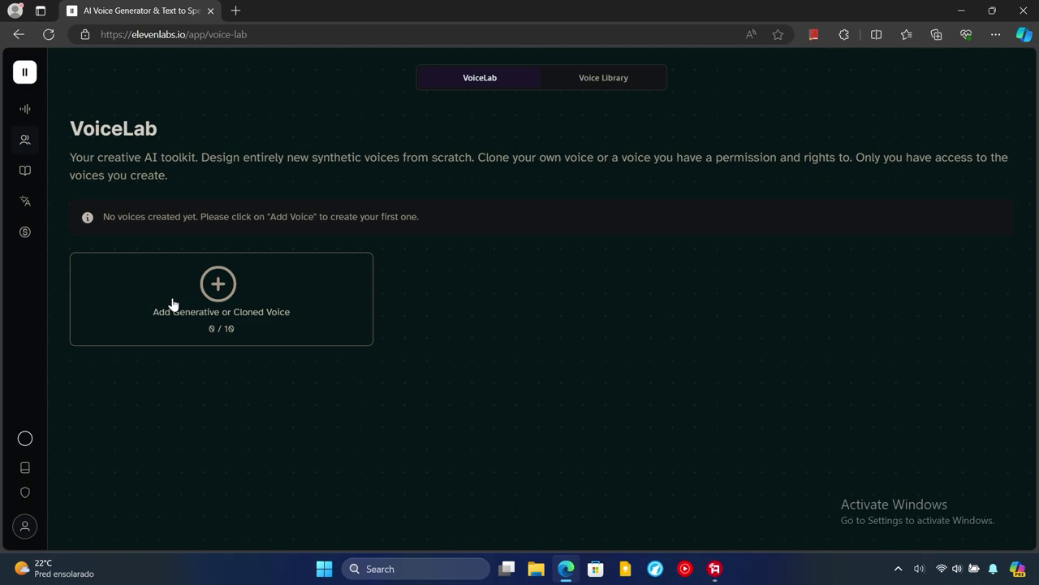
pyautogui.click(233, 284)
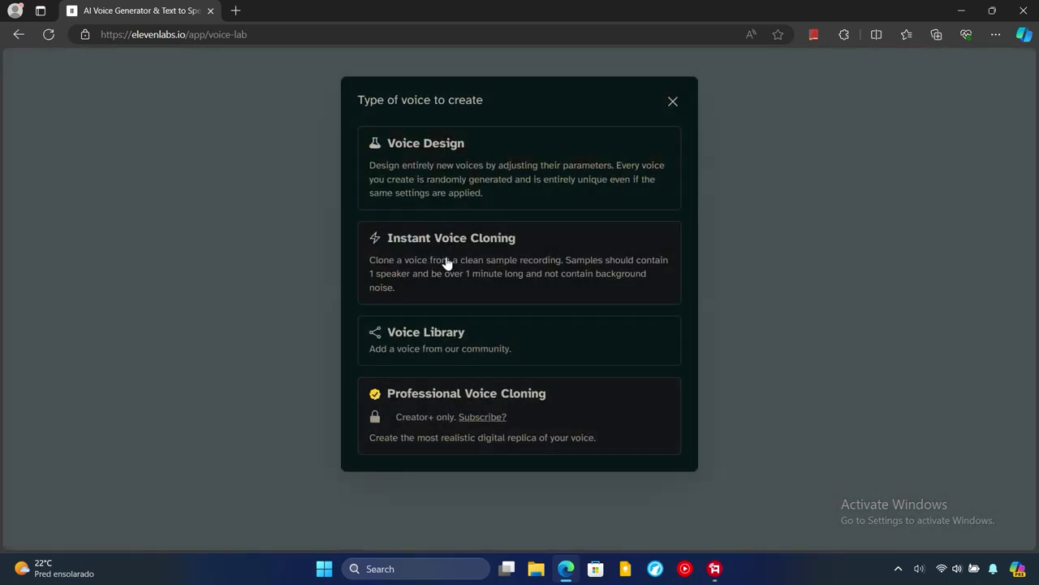
pyautogui.click(447, 273)
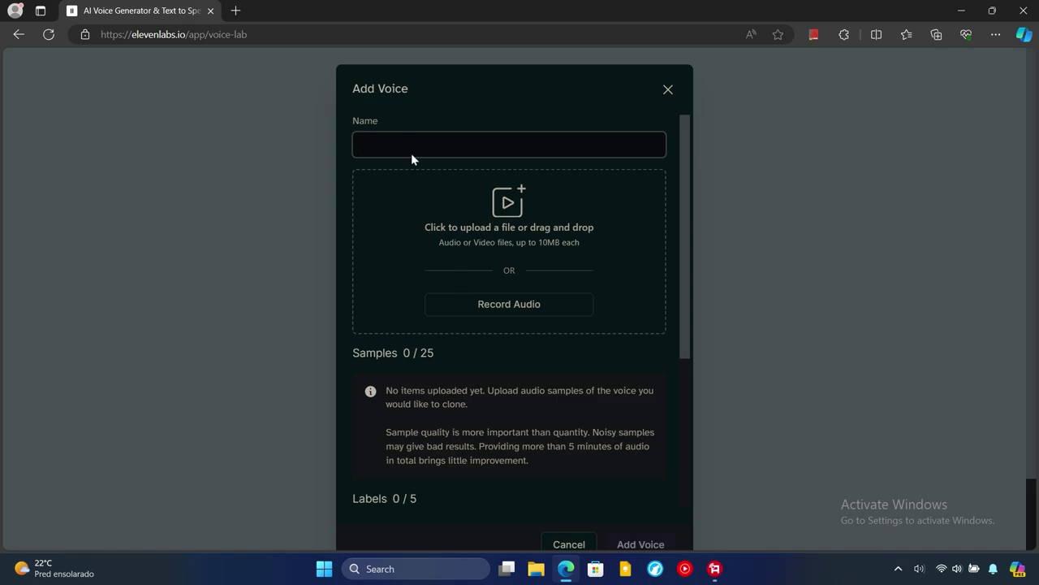
pyautogui.click(493, 215)
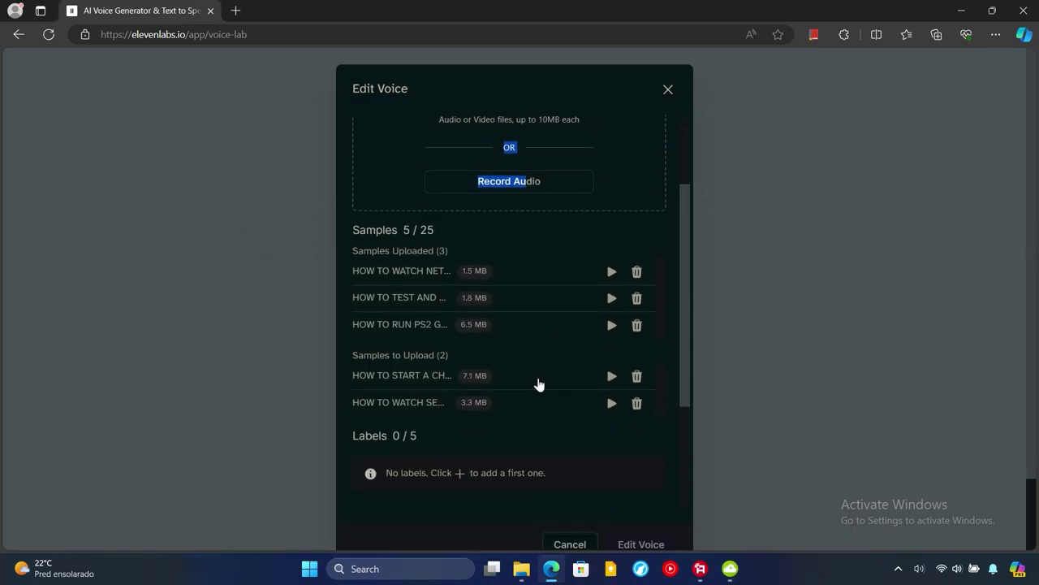
# - Save the clone as 'My Voice' described 'This is my own voice. Loud and clear!'
pyautogui.scroll(-3, 579, 370)
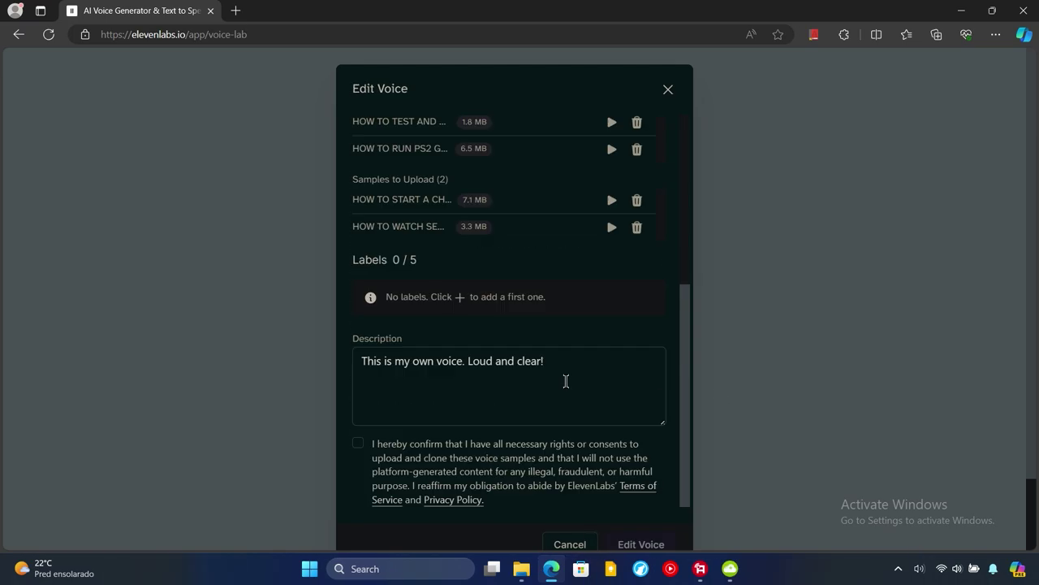
pyautogui.scroll(4, 566, 381)
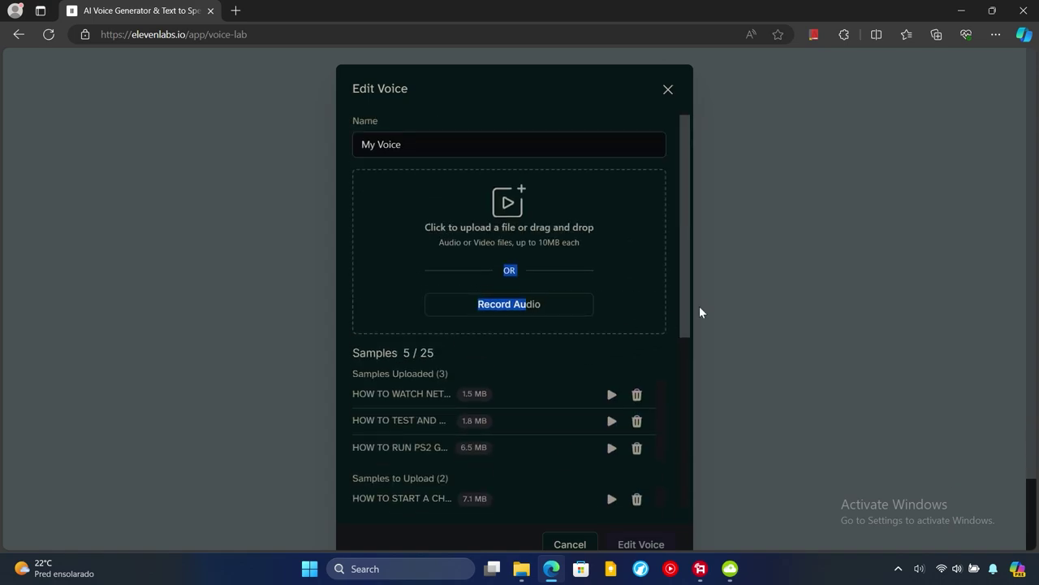
pyautogui.scroll(-5, 663, 302)
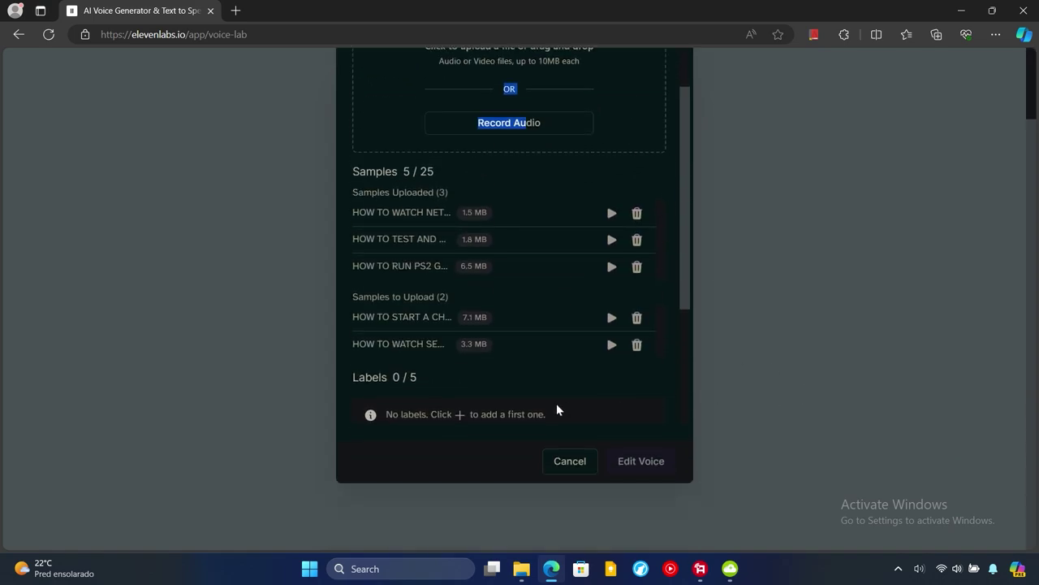
pyautogui.scroll(3, 476, 341)
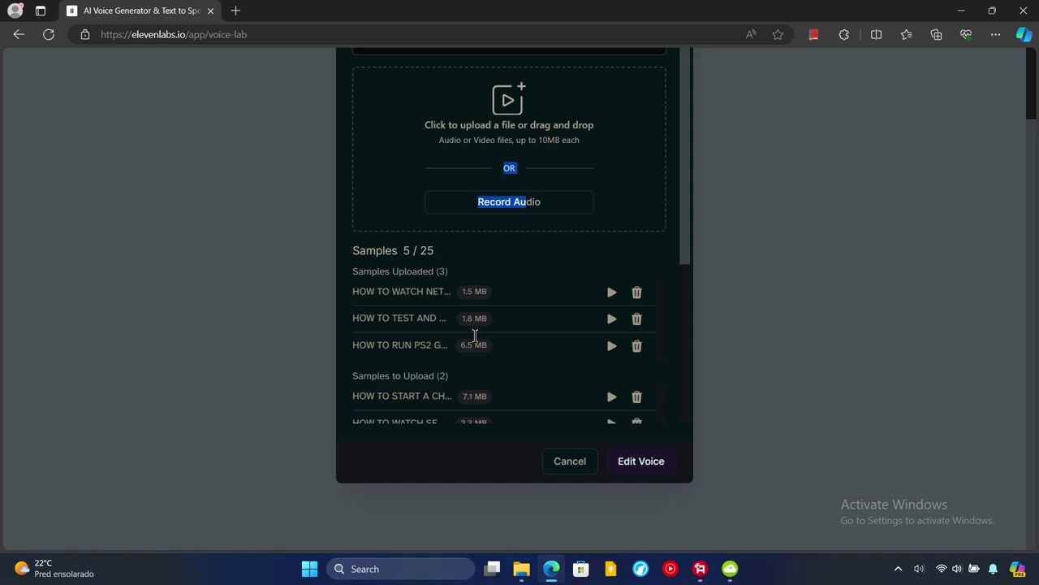
pyautogui.scroll(-2, 476, 333)
pyautogui.scroll(1, 436, 262)
pyautogui.click(642, 457)
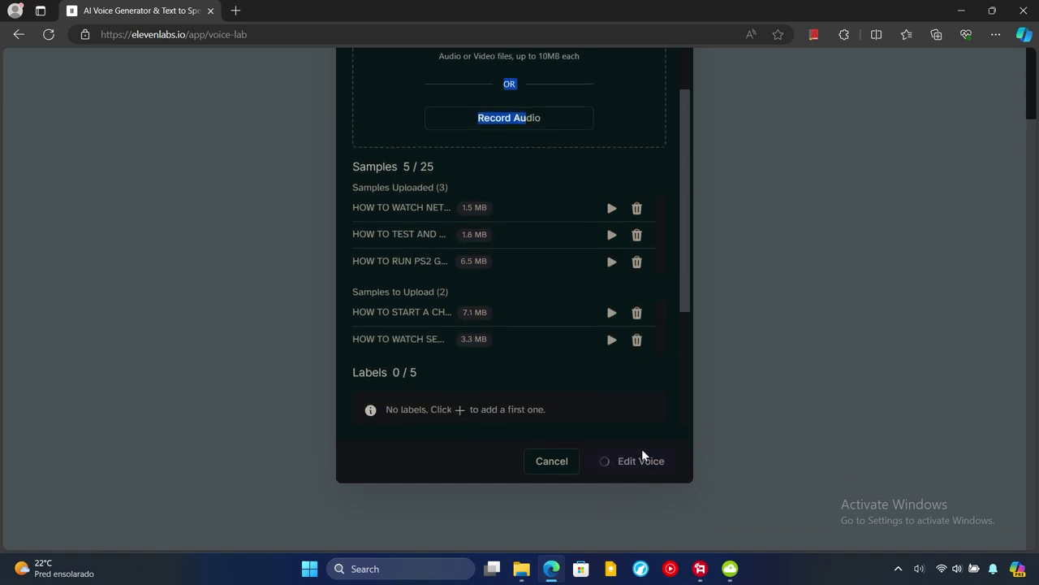
pyautogui.scroll(-3, 553, 320)
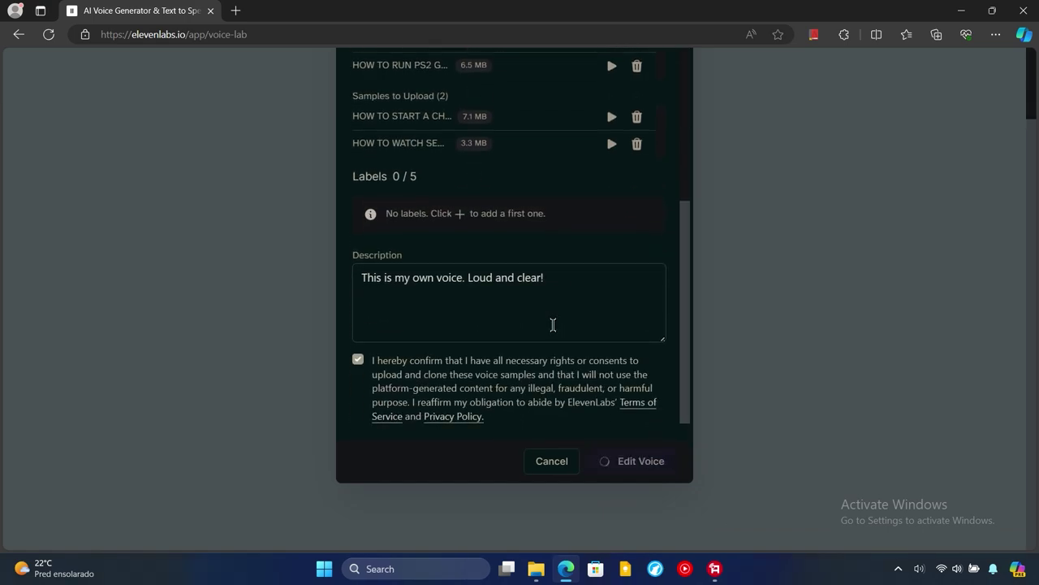
pyautogui.scroll(3, 552, 329)
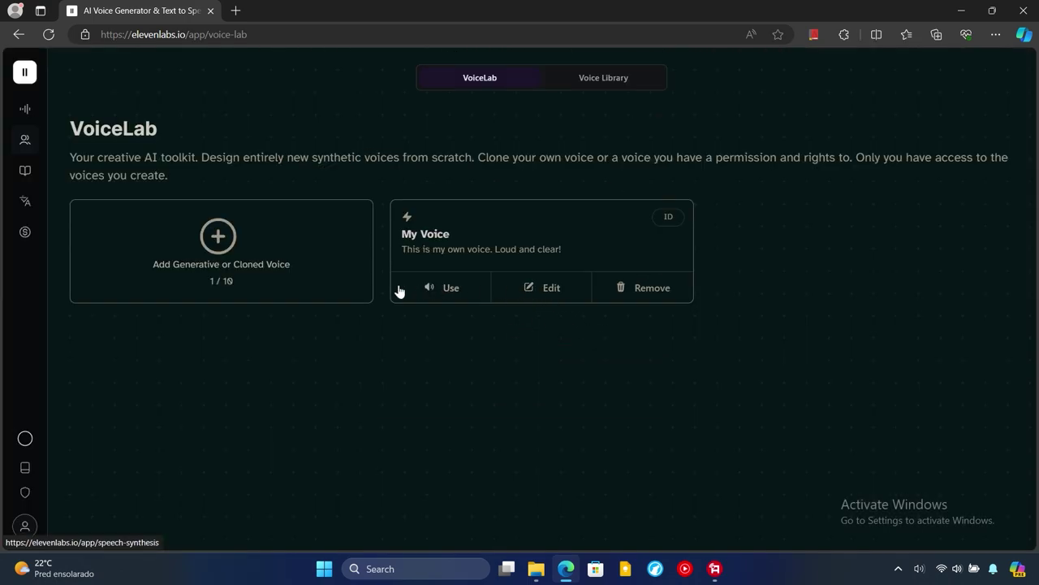
# - Voice 'This is a test for learning how to grab a voice and convert it', then view the speech models
pyautogui.click(28, 107)
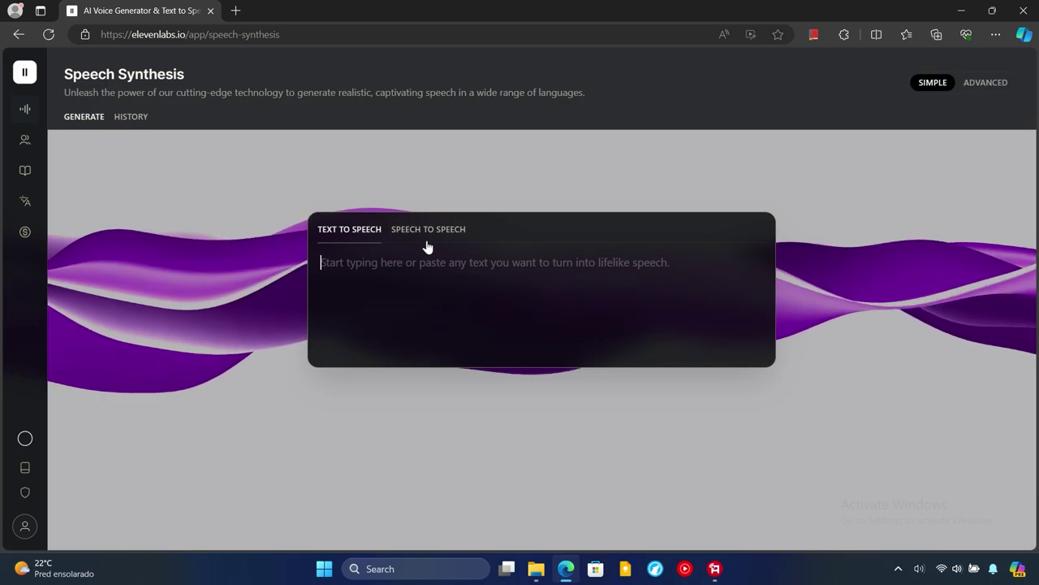
pyautogui.click(423, 237)
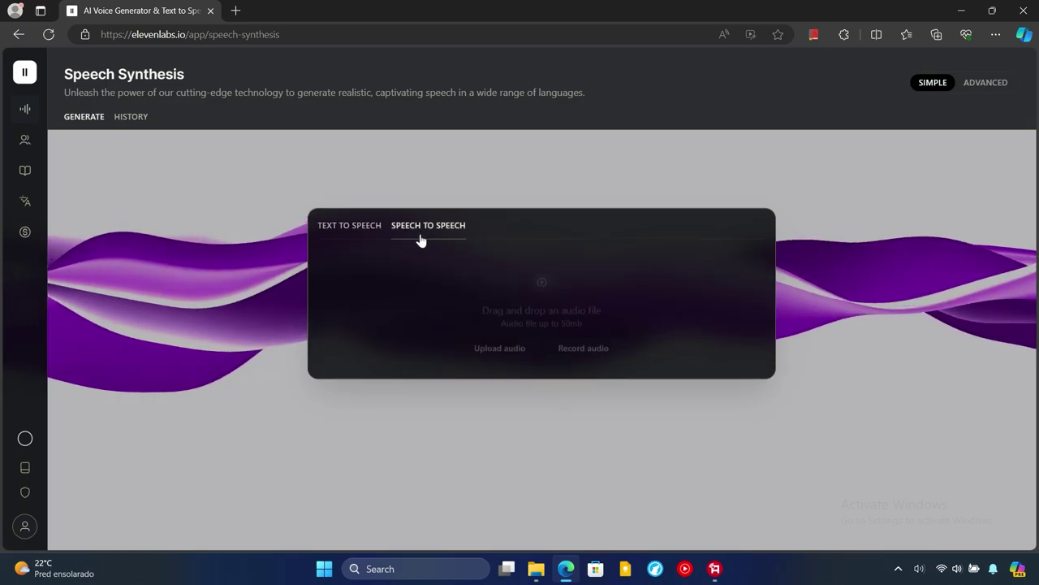
pyautogui.click(358, 221)
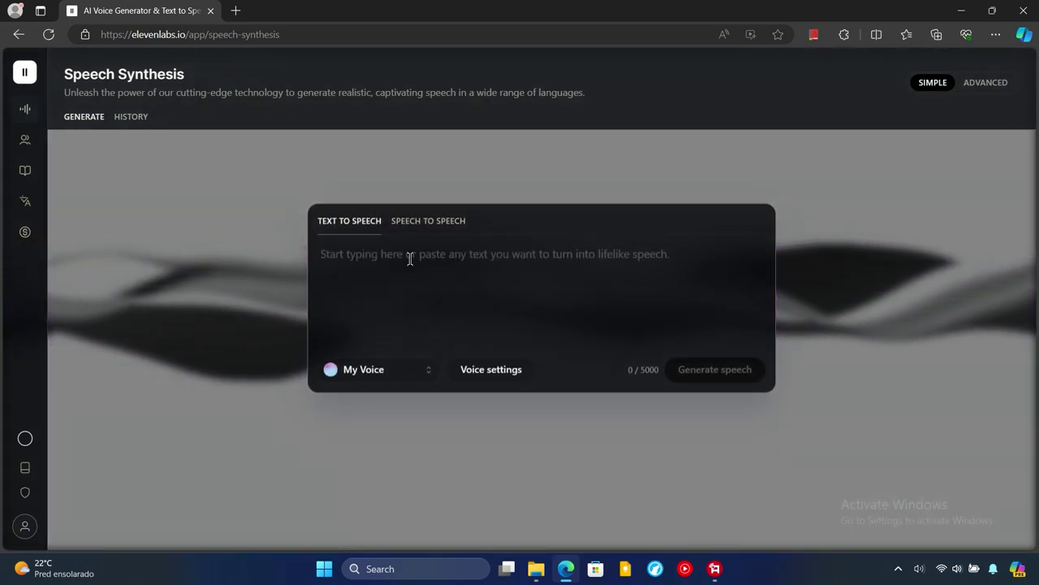
pyautogui.write('This is a te')
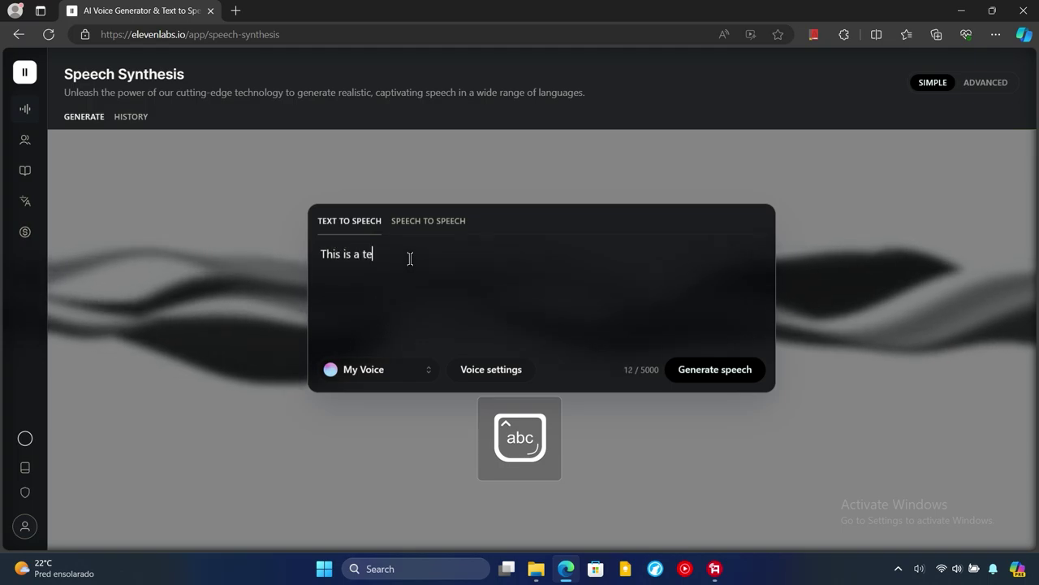
pyautogui.write('st for ')
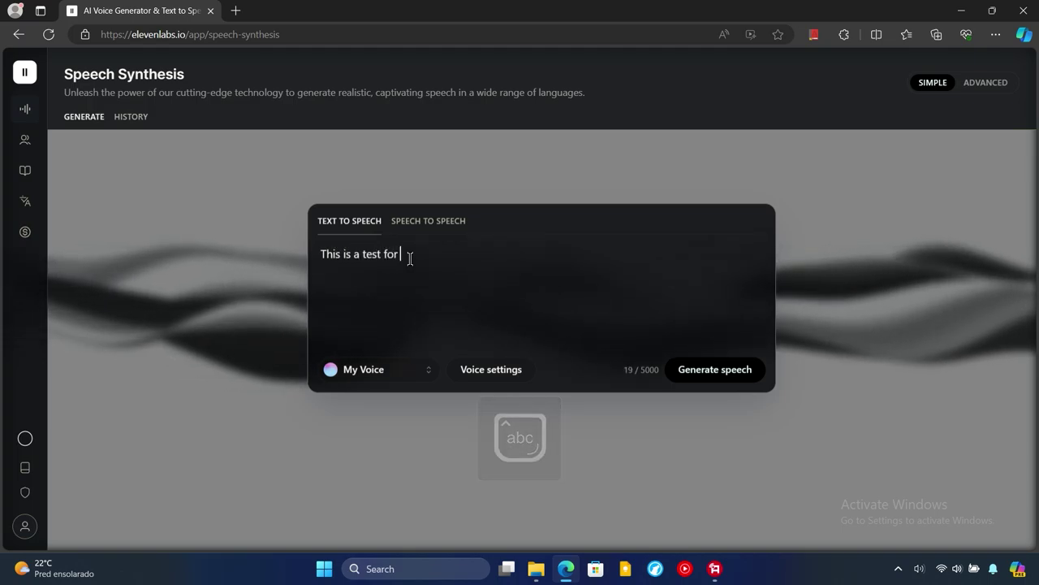
pyautogui.write('learning how to ')
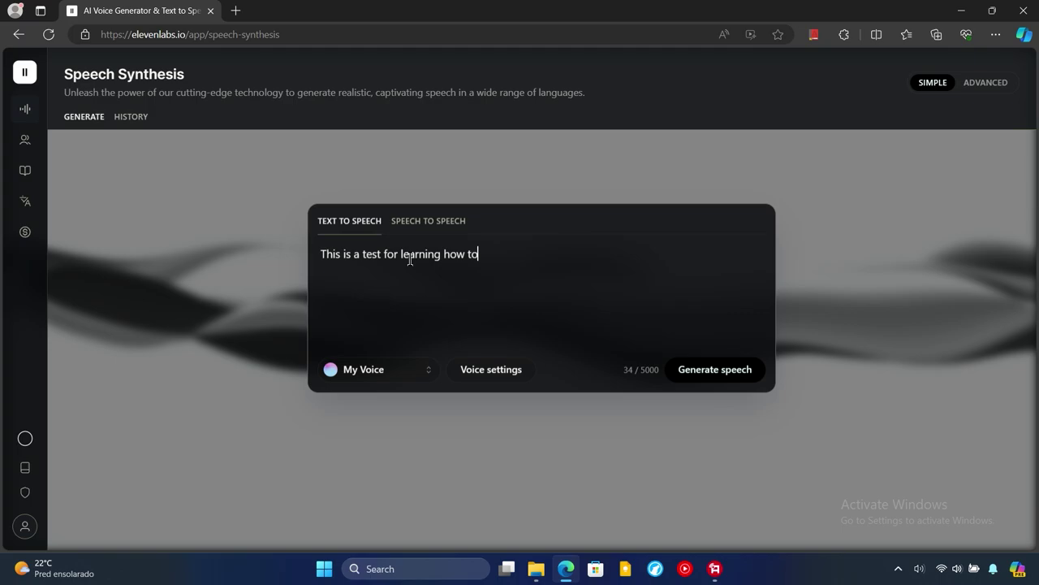
pyautogui.write('grab a ')
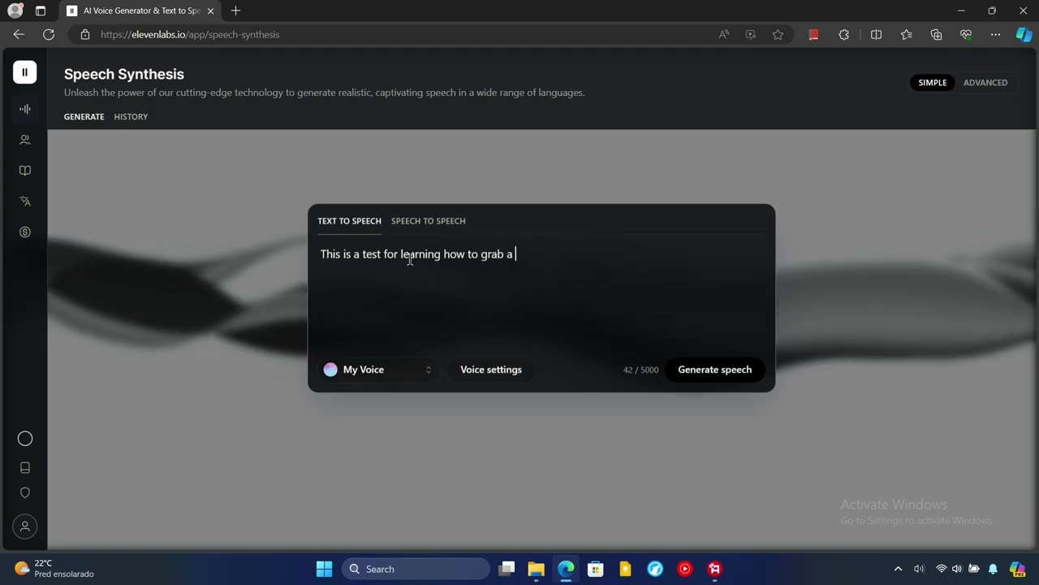
pyautogui.write('voice and convert it')
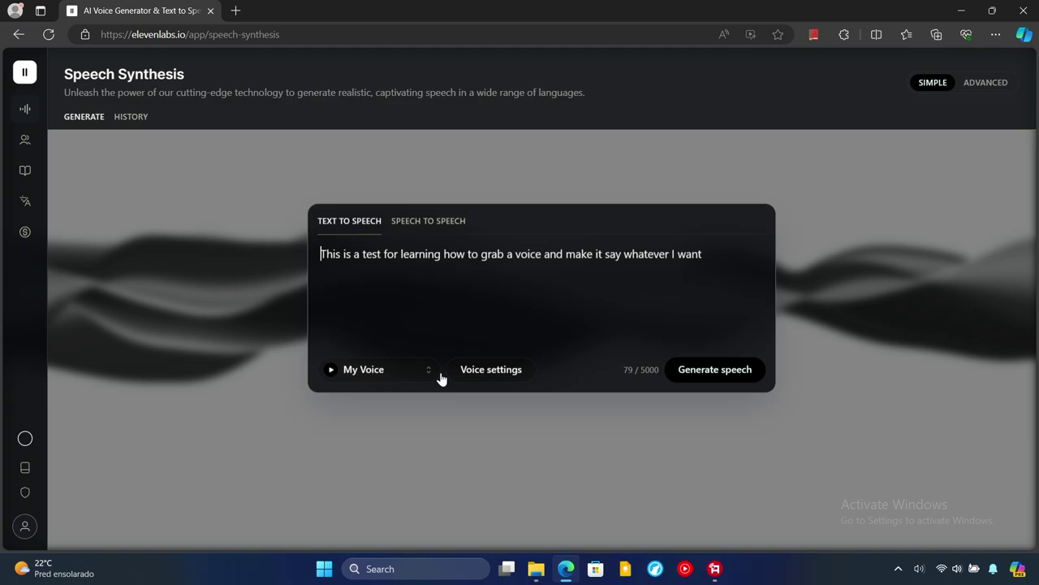
pyautogui.click(487, 372)
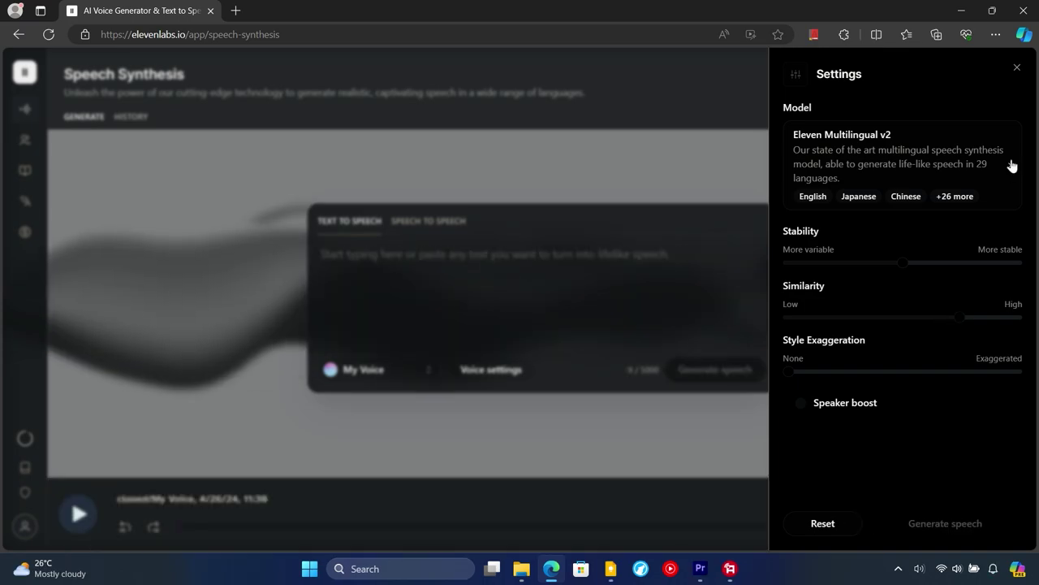
pyautogui.click(1010, 165)
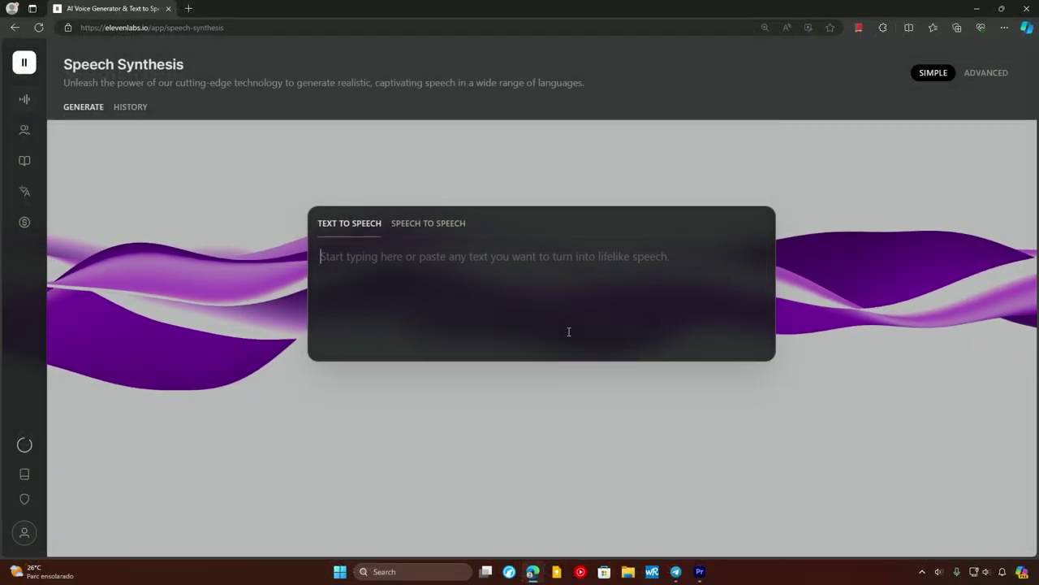
pyautogui.click(437, 289)
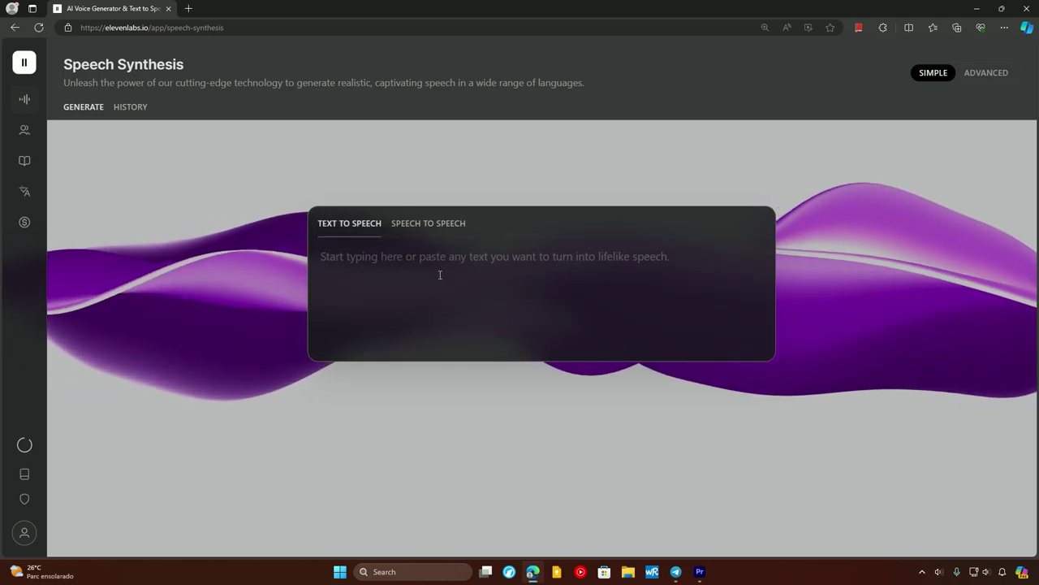
pyautogui.click(440, 274)
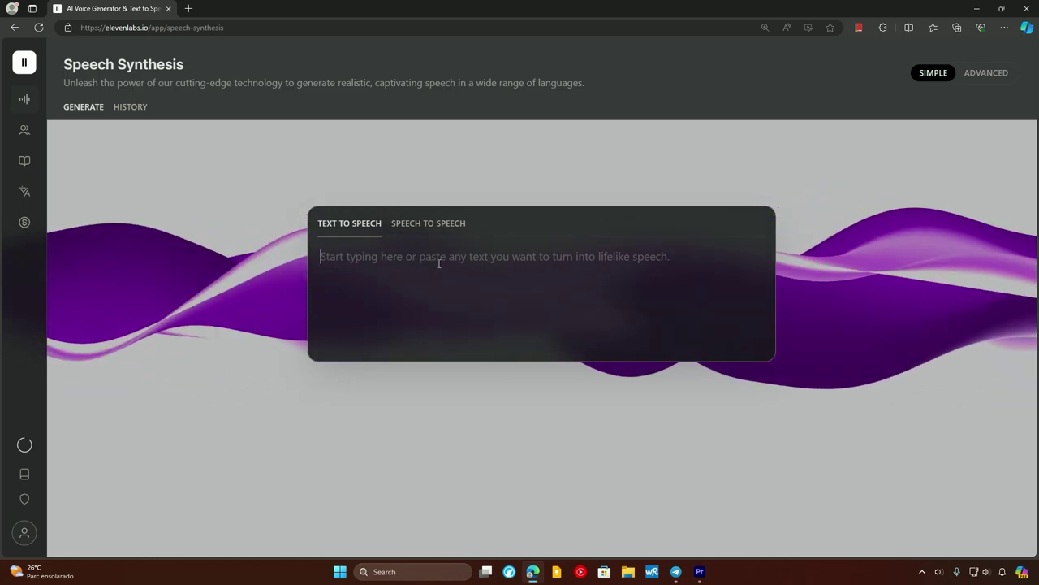
pyautogui.click(428, 223)
pyautogui.click(357, 217)
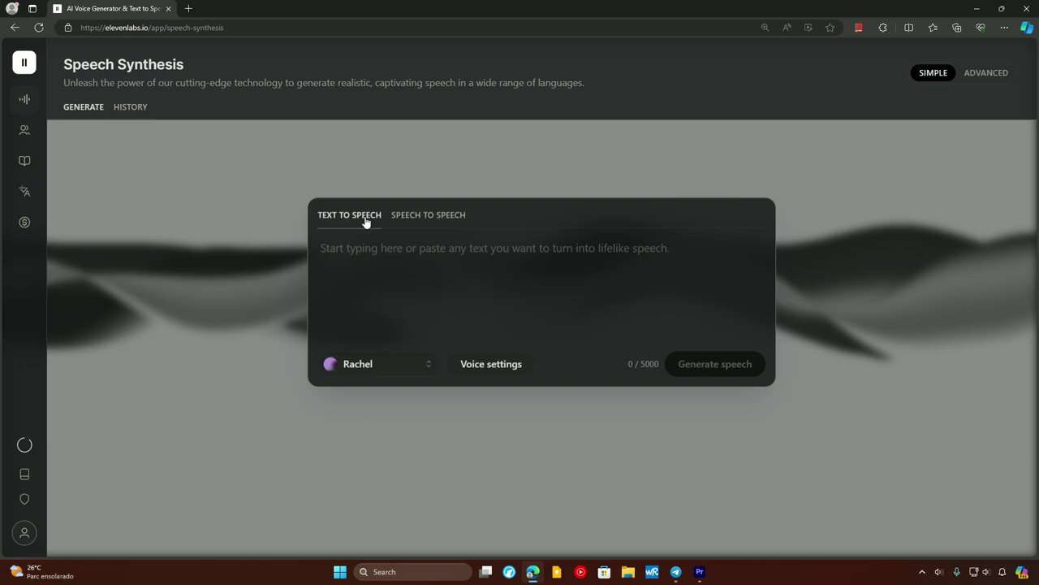
# - Preview Rodrigues, pick it to replace Rachel, and show its Eleven Multilingual v2 voice settings
pyautogui.click(421, 365)
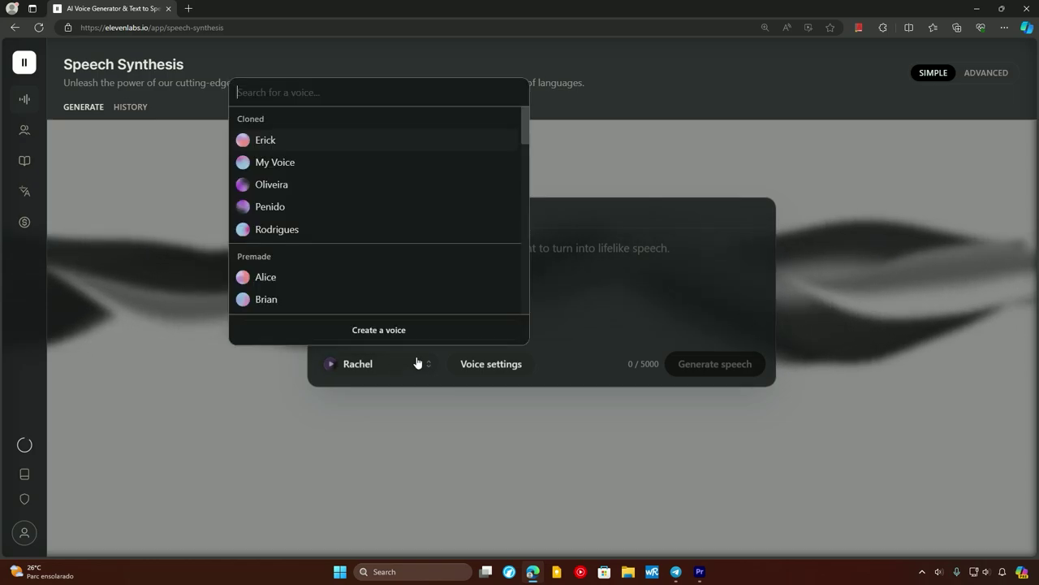
pyautogui.click(247, 232)
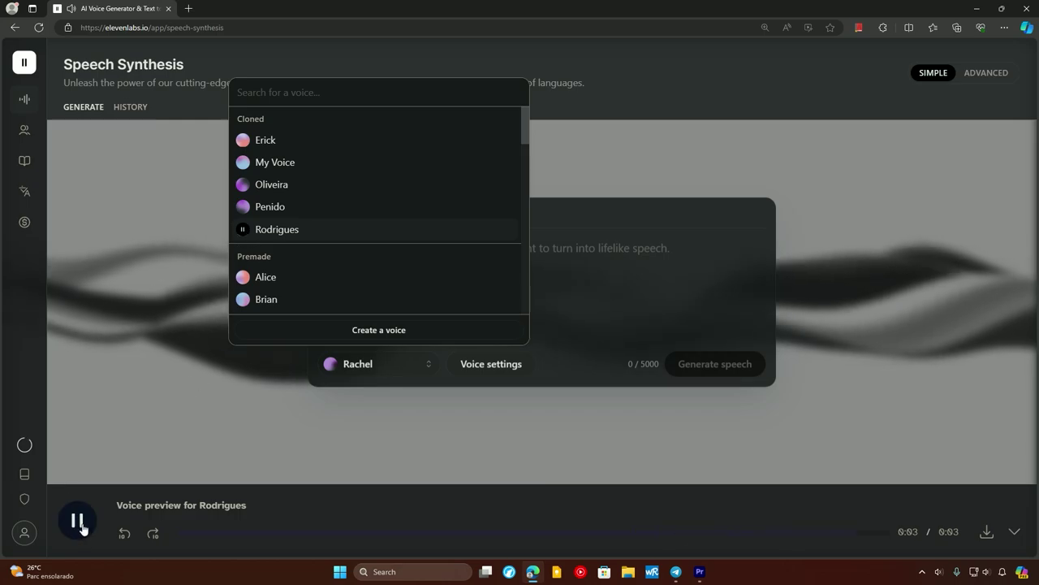
pyautogui.click(313, 228)
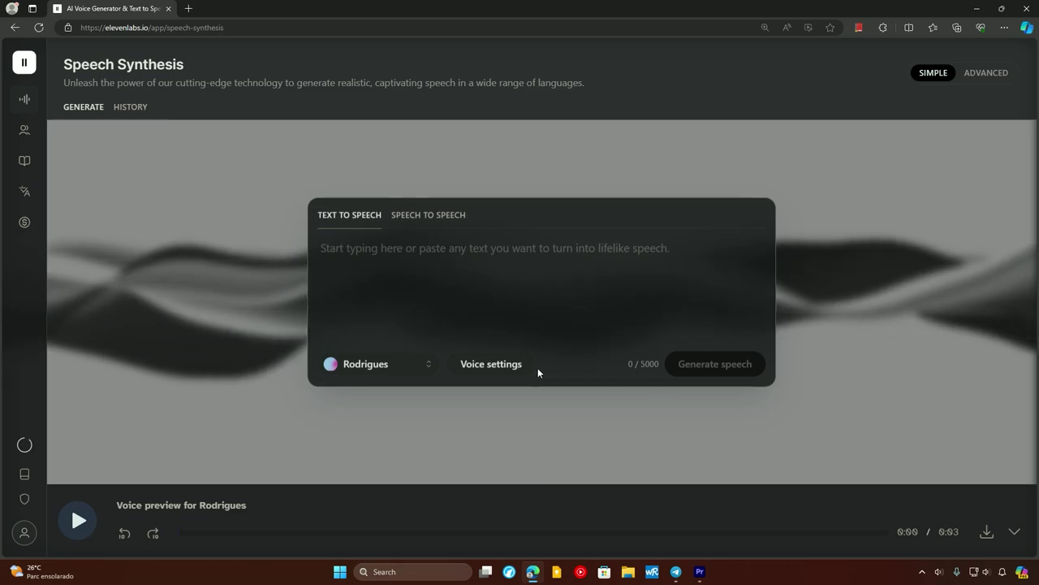
pyautogui.click(505, 366)
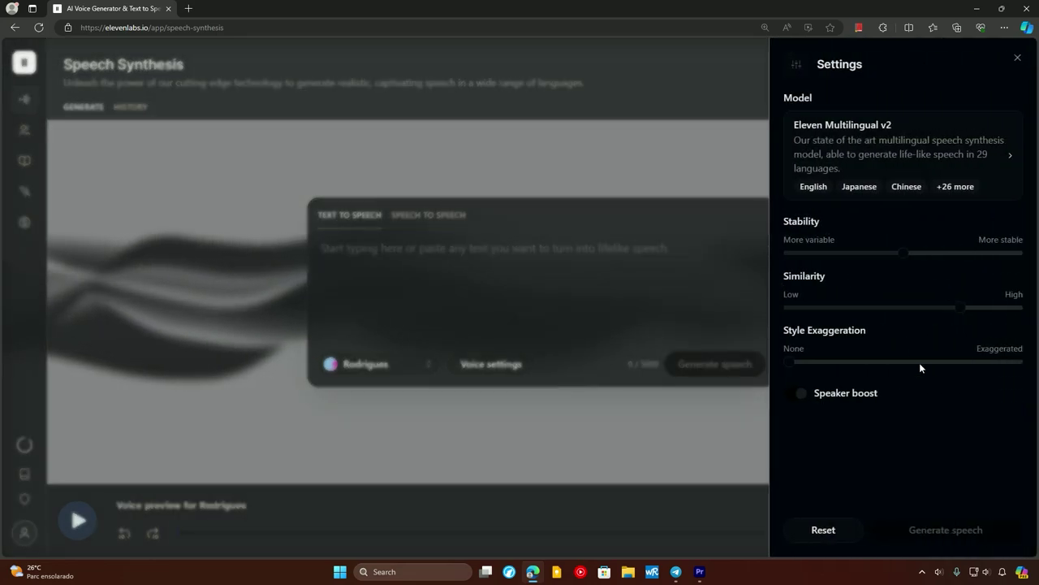
# - Generate Rodrigues saying 'It is very pleasant to play the guitar and sing at the same time at the beach'
pyautogui.click(1020, 57)
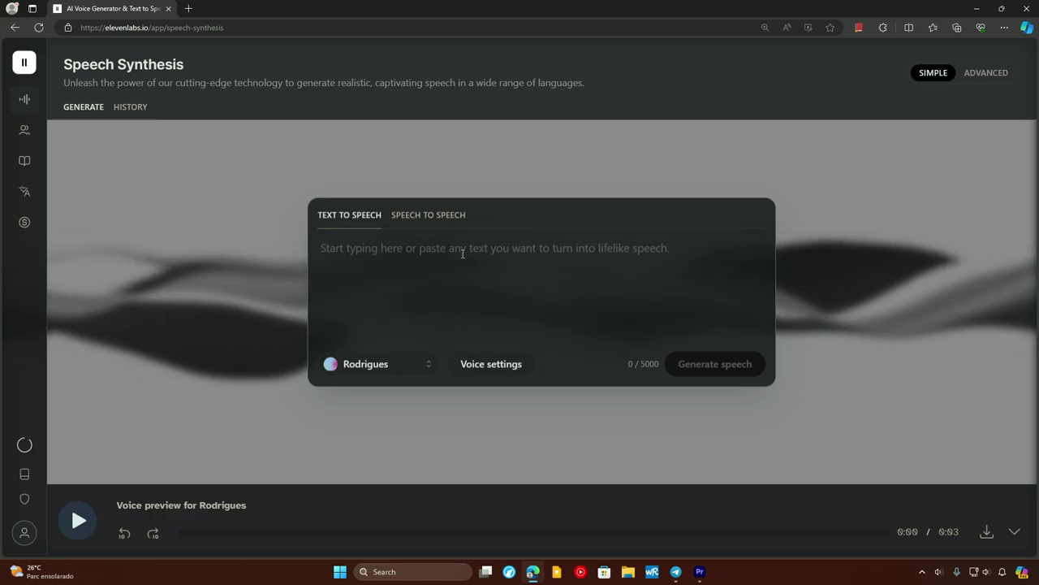
pyautogui.write('It is very pleasant to play ')
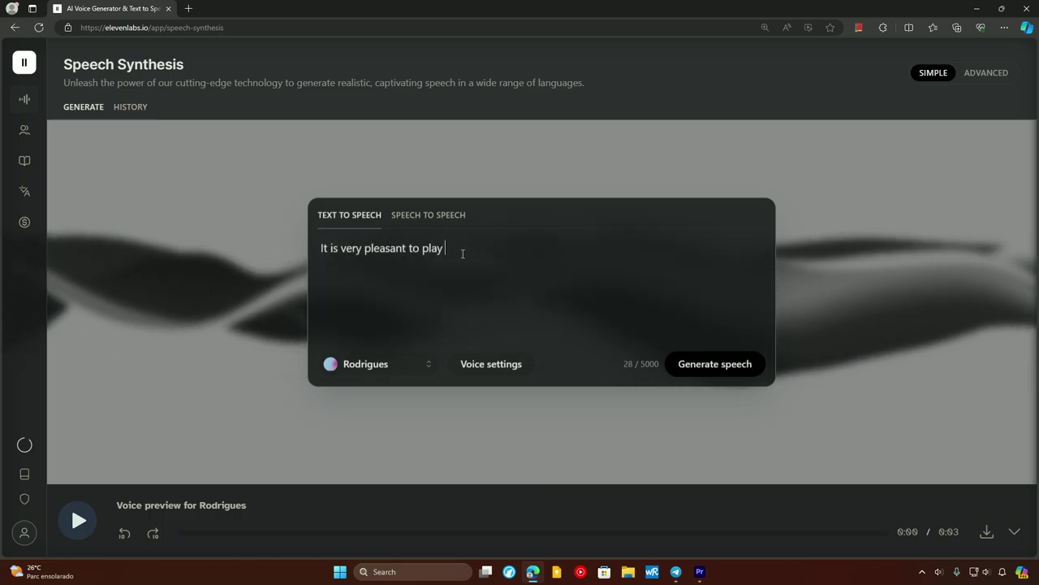
pyautogui.write('the guitar and sing at the sime time ')
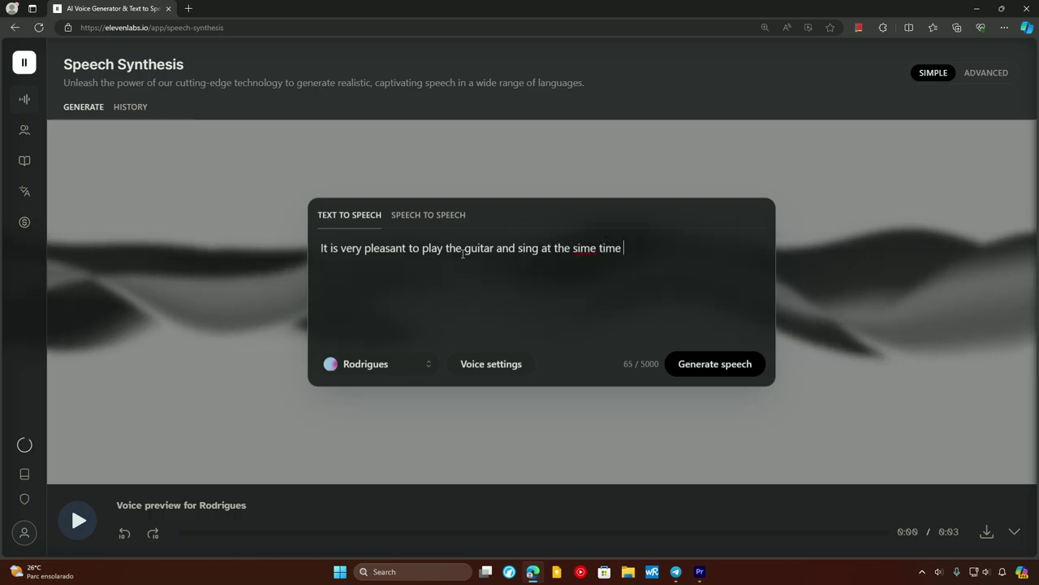
pyautogui.write('at the beach')
pyautogui.rightClick(584, 247)
pyautogui.click(622, 260)
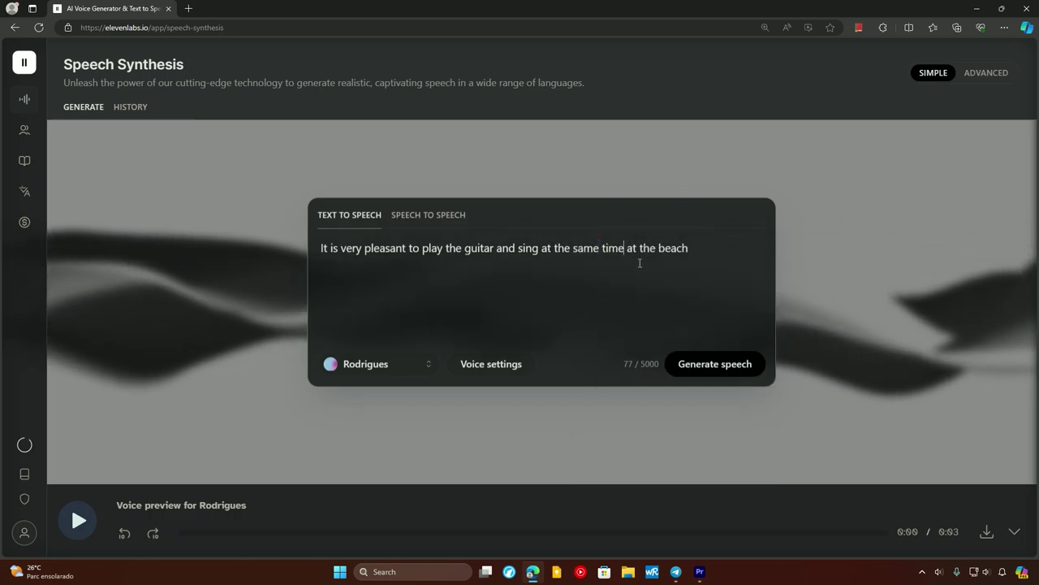
pyautogui.click(710, 362)
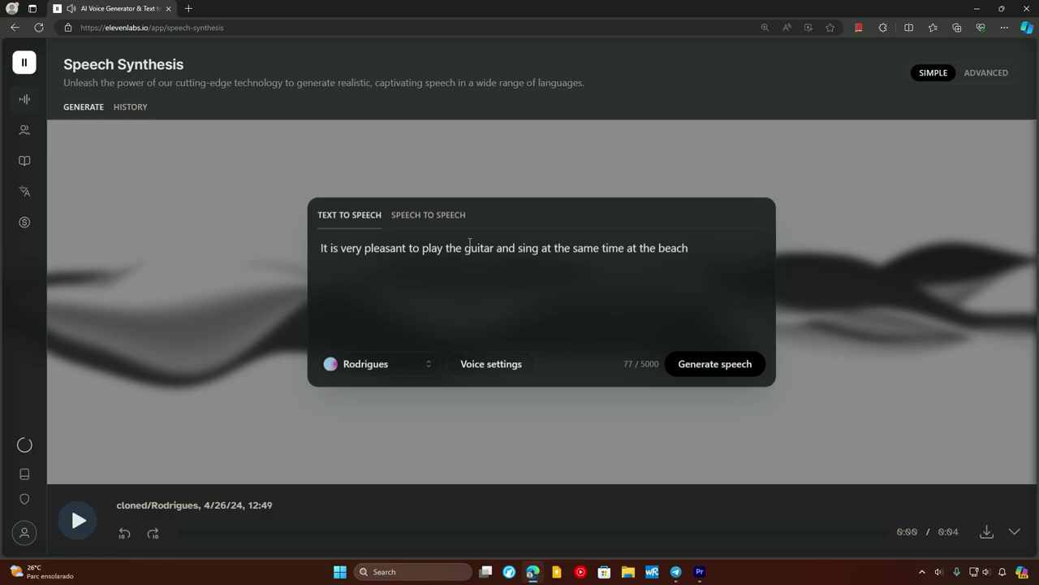
# - Record a microphone clip in Speech to Speech, play it back, and convert it to Rodrigues
pyautogui.click(420, 219)
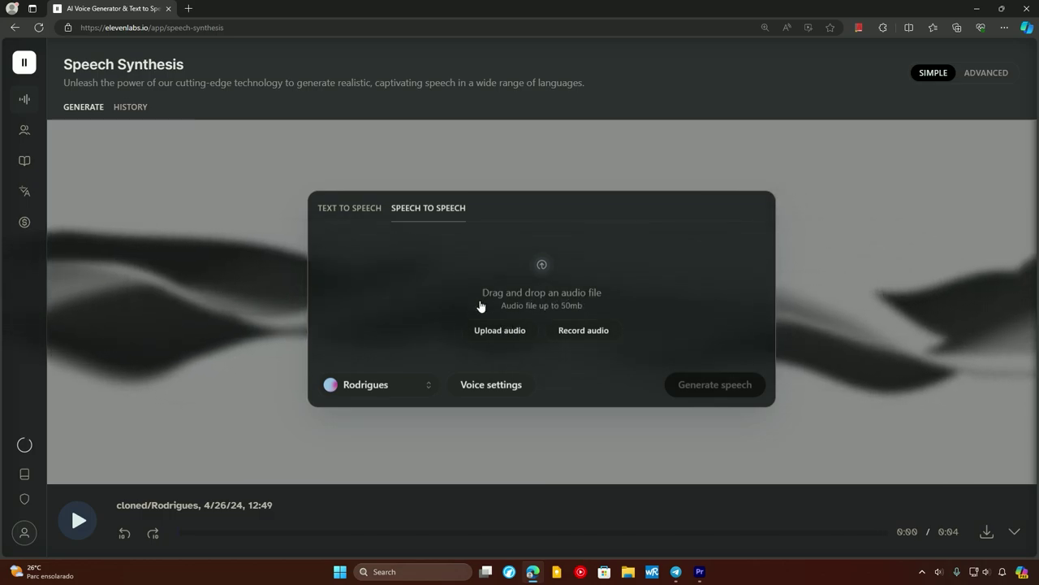
pyautogui.click(584, 328)
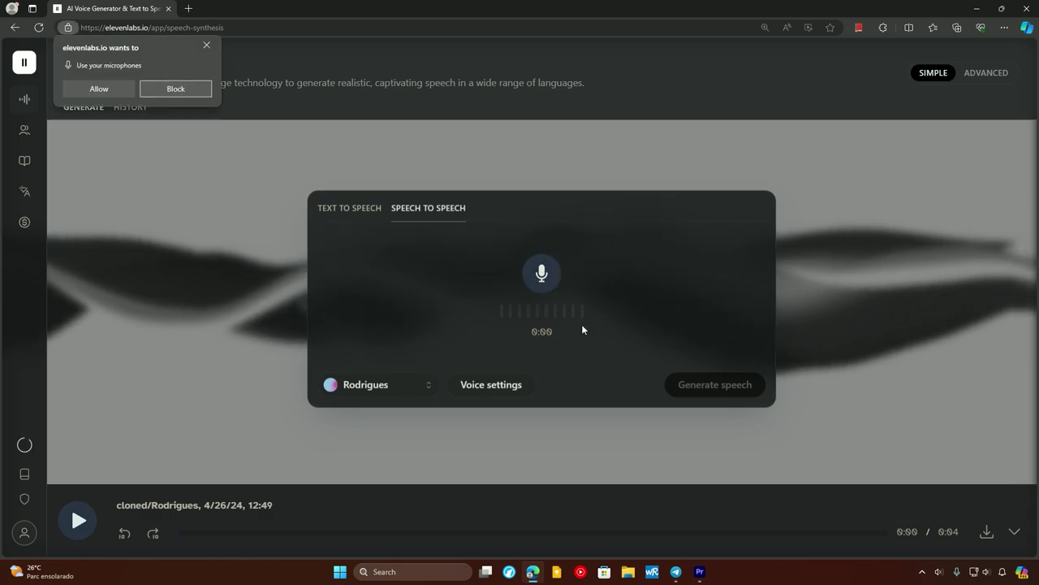
pyautogui.click(98, 89)
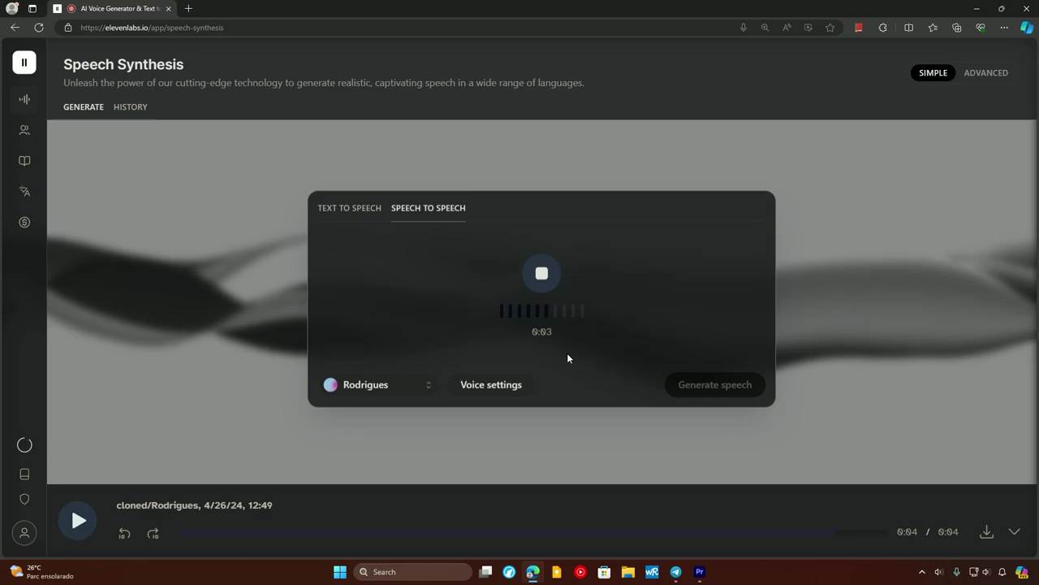
pyautogui.click(542, 273)
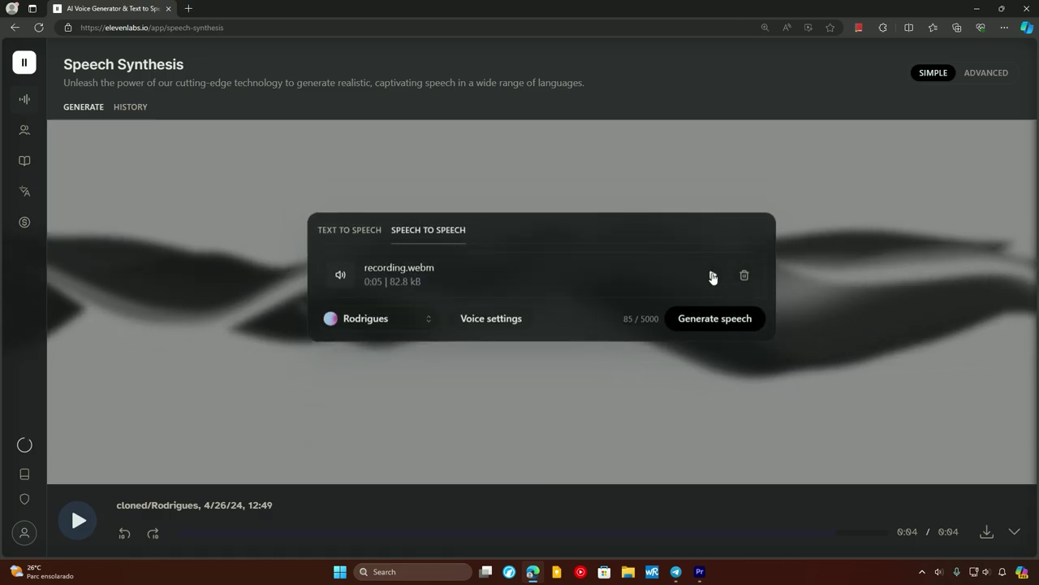
pyautogui.click(713, 277)
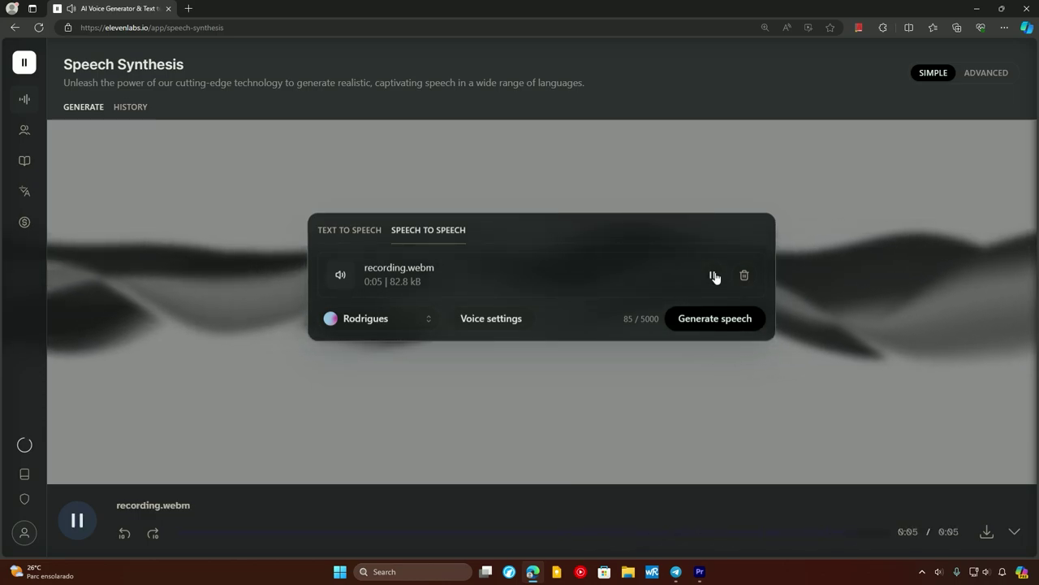
pyautogui.click(699, 318)
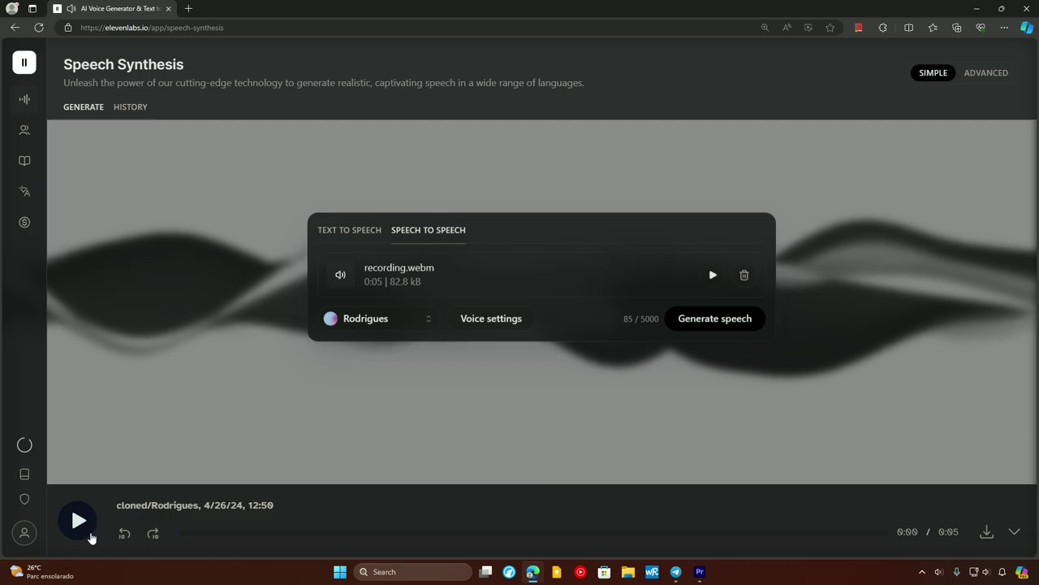
# - Replace the text with 'É muito prazeroso tocar violão e cantar ao mesmo tempo na praia' and generate it
pyautogui.click(350, 230)
pyautogui.tripleClick(486, 277)
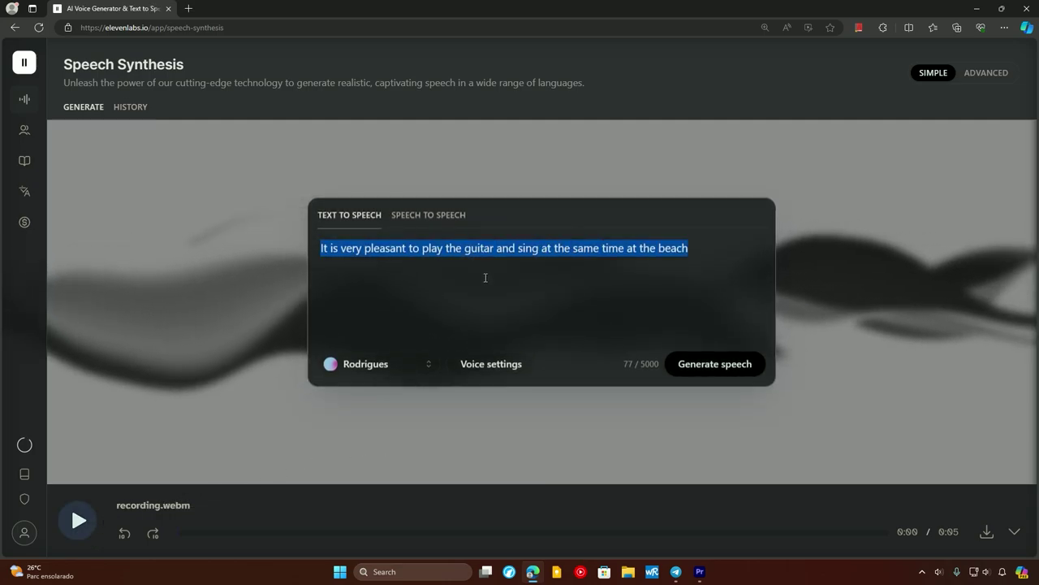
pyautogui.write('É muito prazeroso tocar violão e cantar ao mesmo tempo na ')
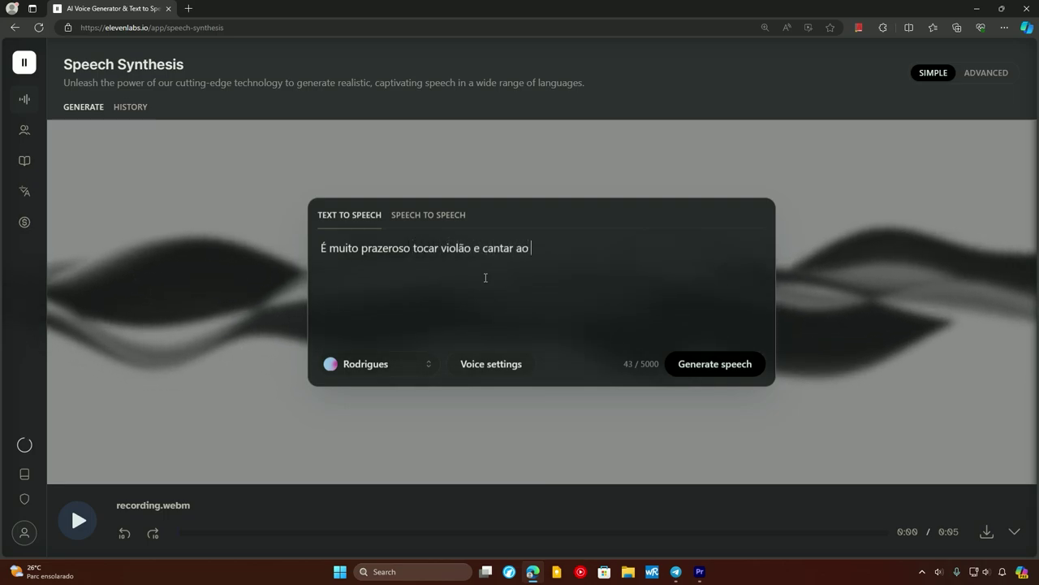
pyautogui.write('praia')
pyautogui.click(721, 364)
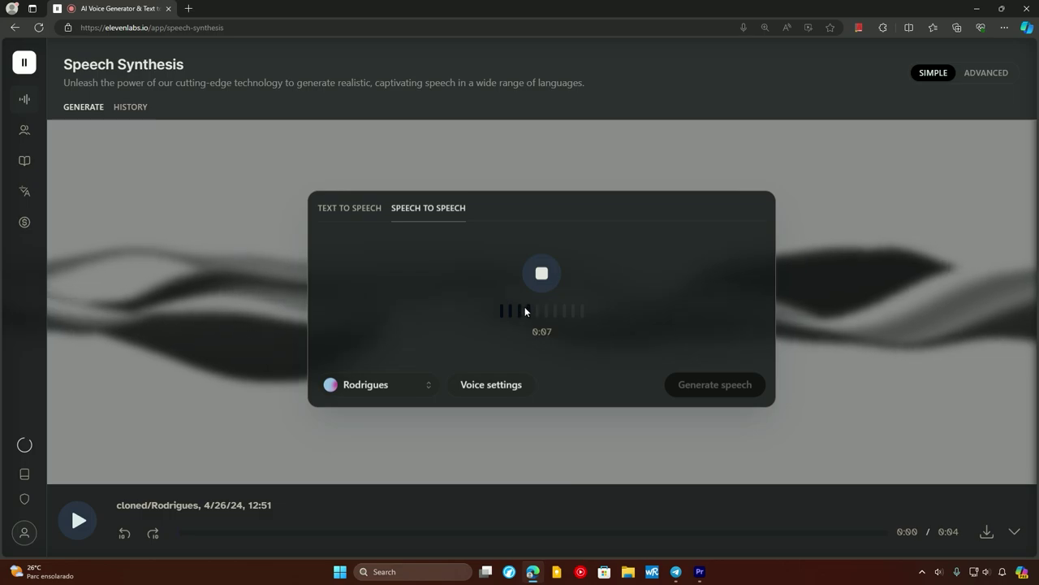
# - Stop the second recording, leaving an 8-second recording.webm loaded for the Rodrigues voice
pyautogui.click(542, 274)
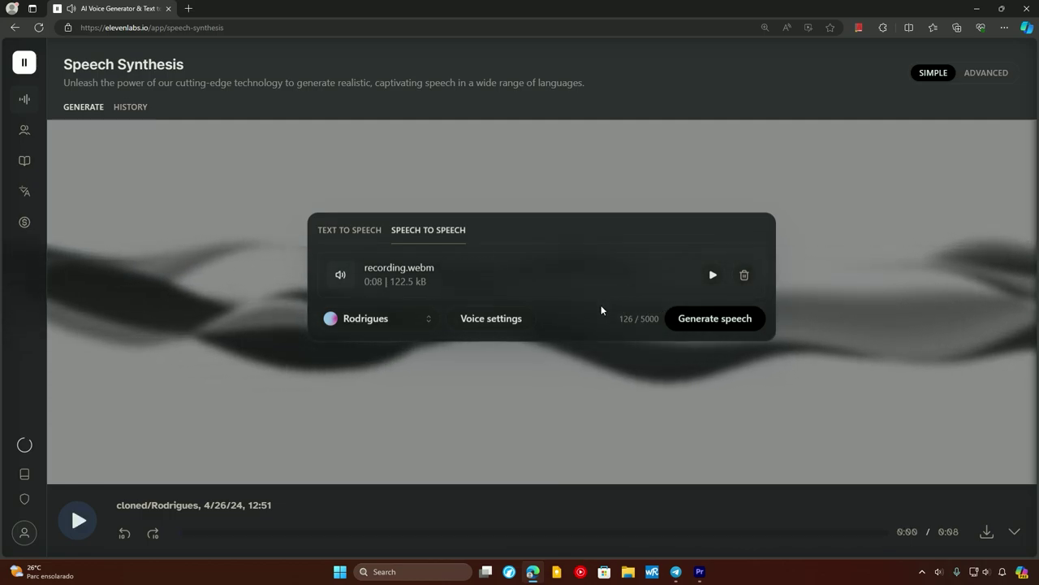
# - Put the Spanish beach sentence ending 'en la playa' in the text box, then select 'playa'
pyautogui.click(354, 230)
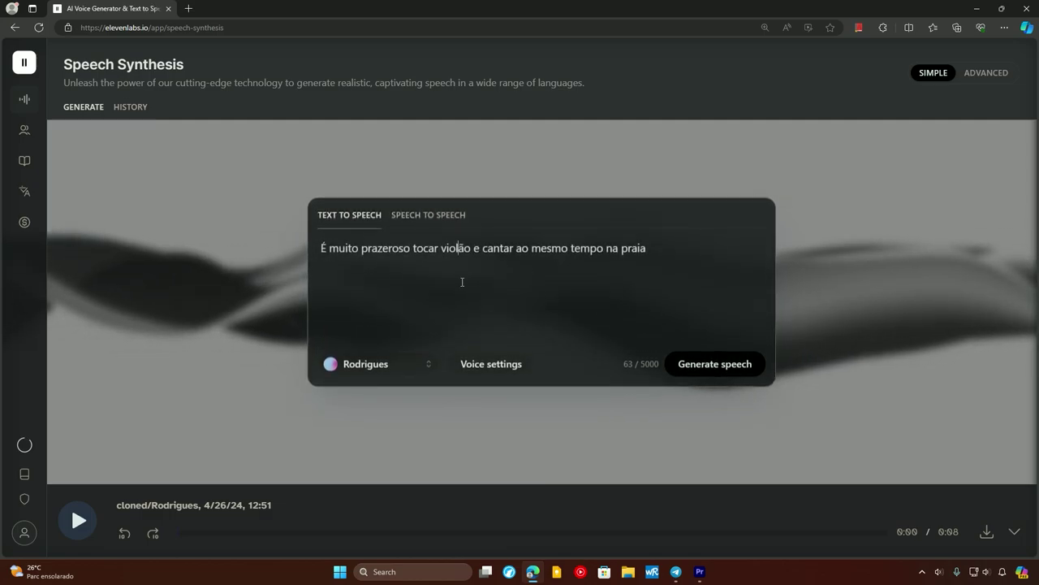
pyautogui.doubleClick(456, 249)
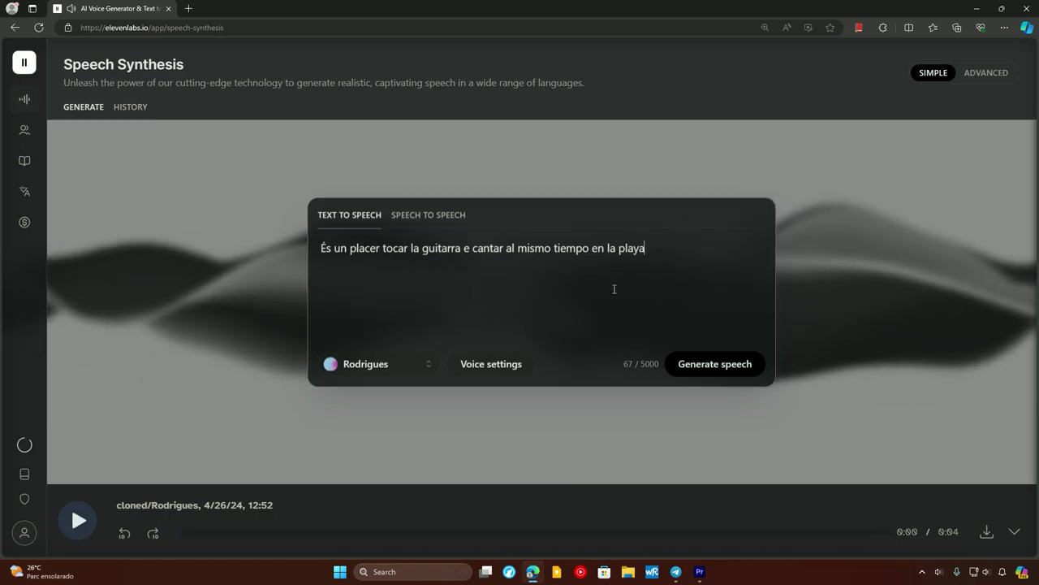
pyautogui.hotkey('ctrl', 'a')
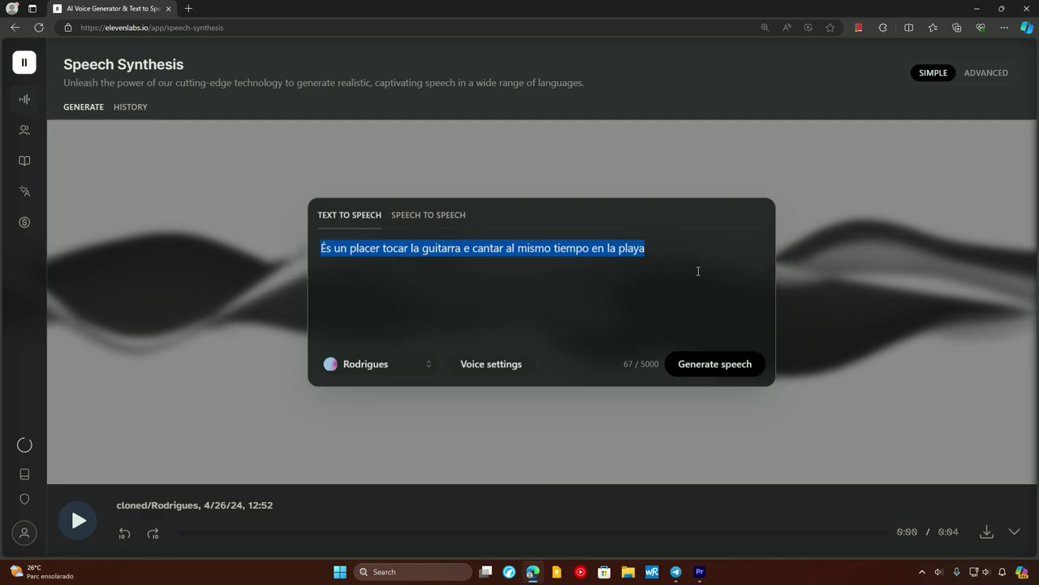
pyautogui.doubleClick(638, 269)
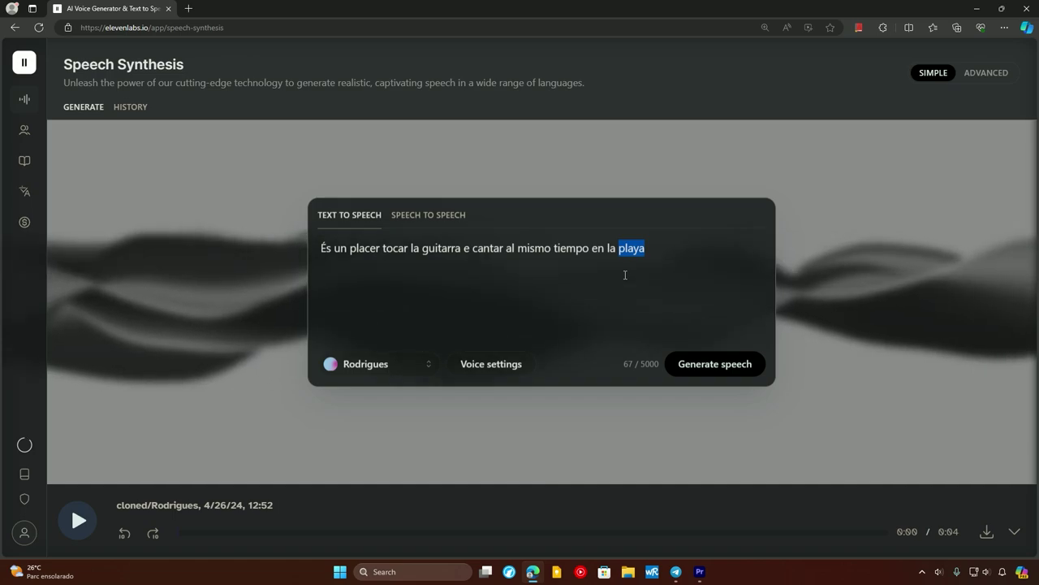
# - Open the shared Voice Library and play the Simeon voice sample
pyautogui.moveTo(35, 162)
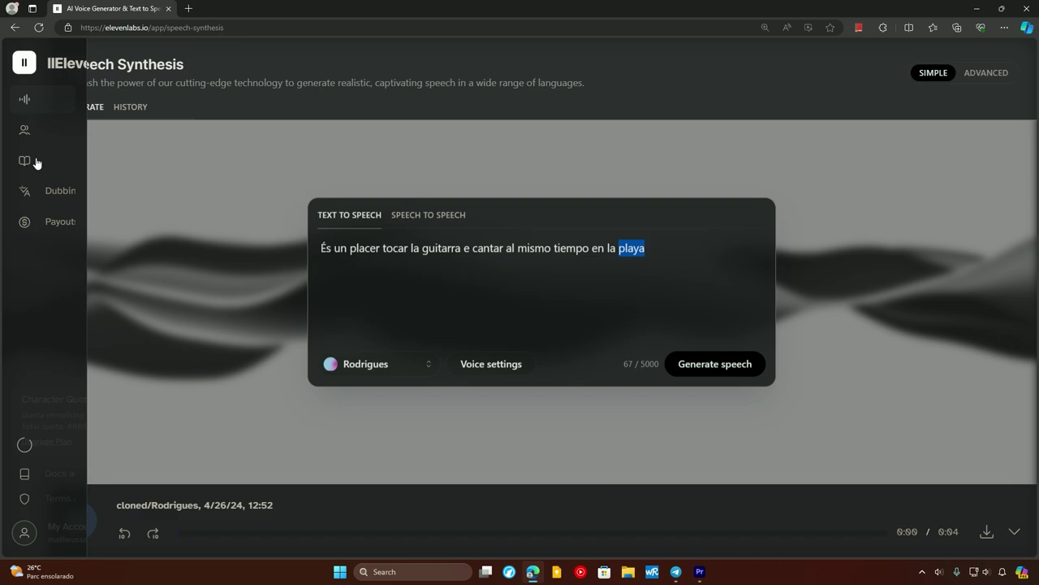
pyautogui.click(68, 135)
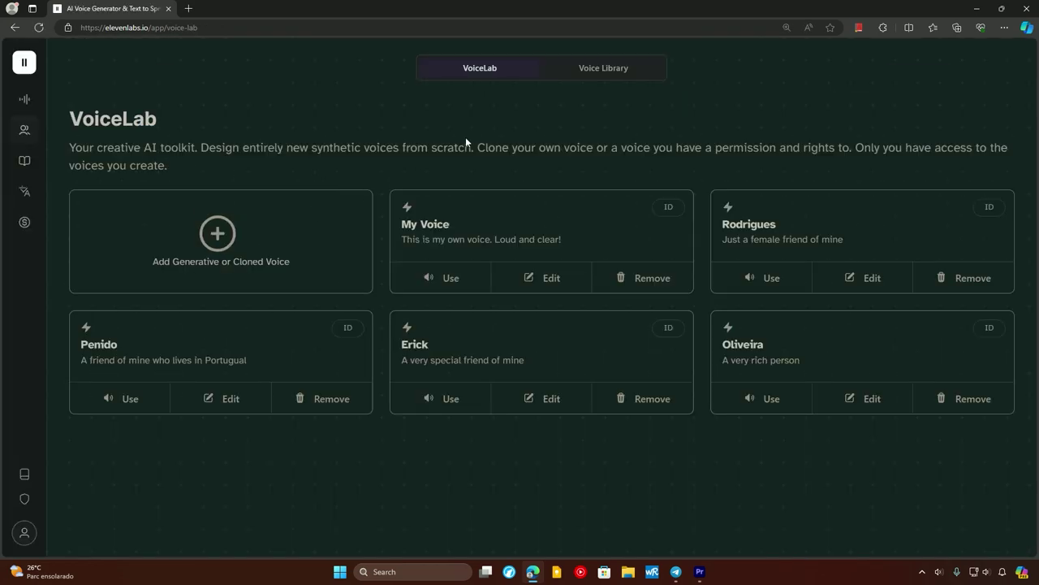
pyautogui.click(607, 69)
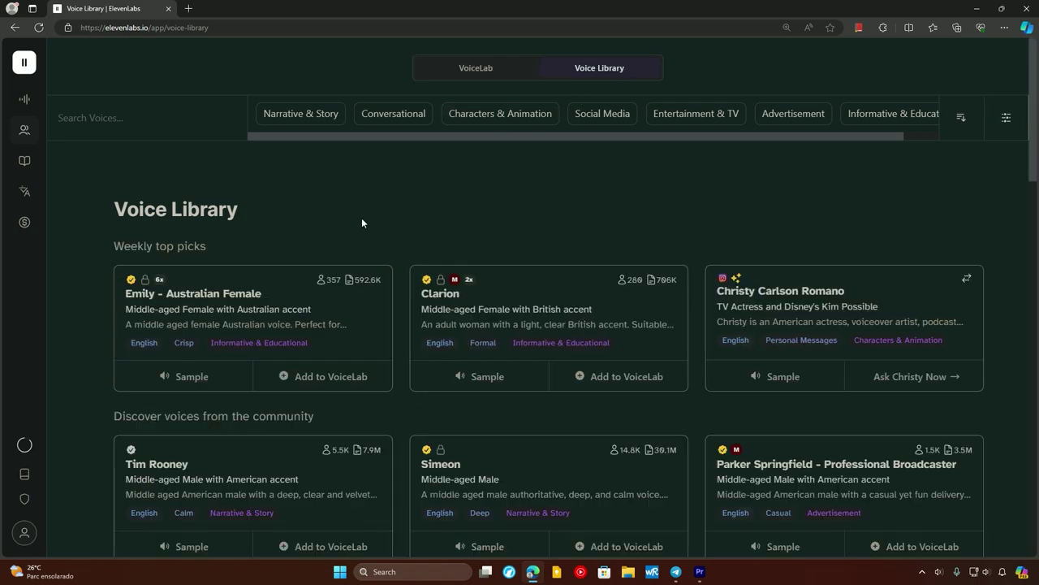
pyautogui.scroll(-4, 328, 246)
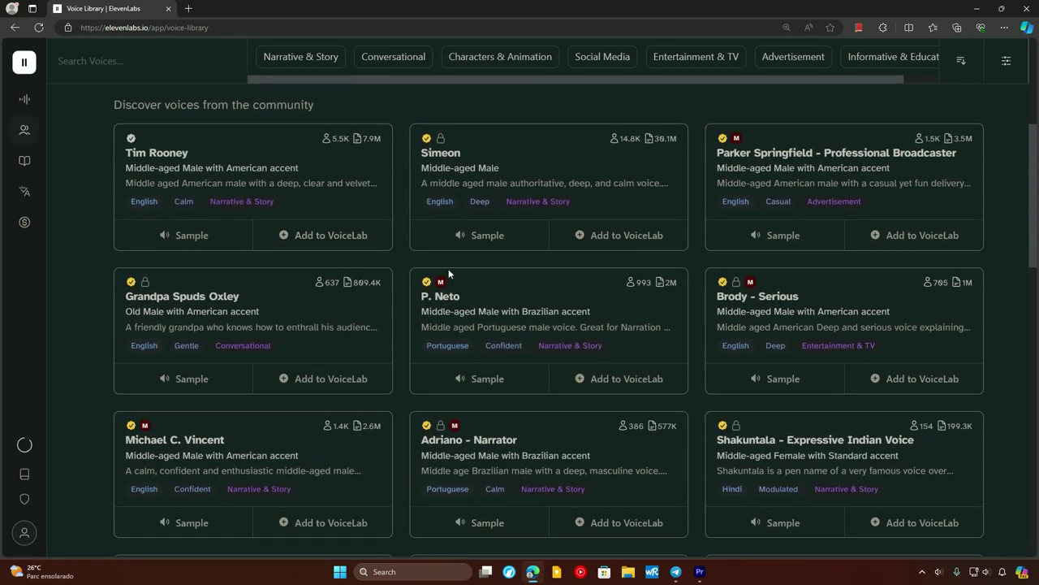
pyautogui.click(487, 237)
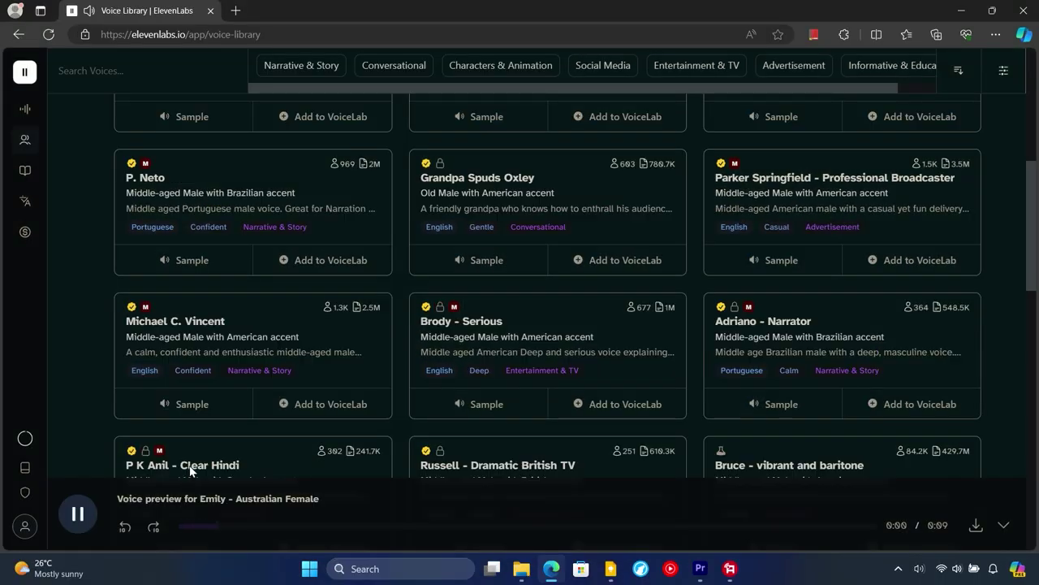
# - Raise the volume and play the Clarion and third weekly top pick voice samples
pyautogui.scroll(6, 164, 409)
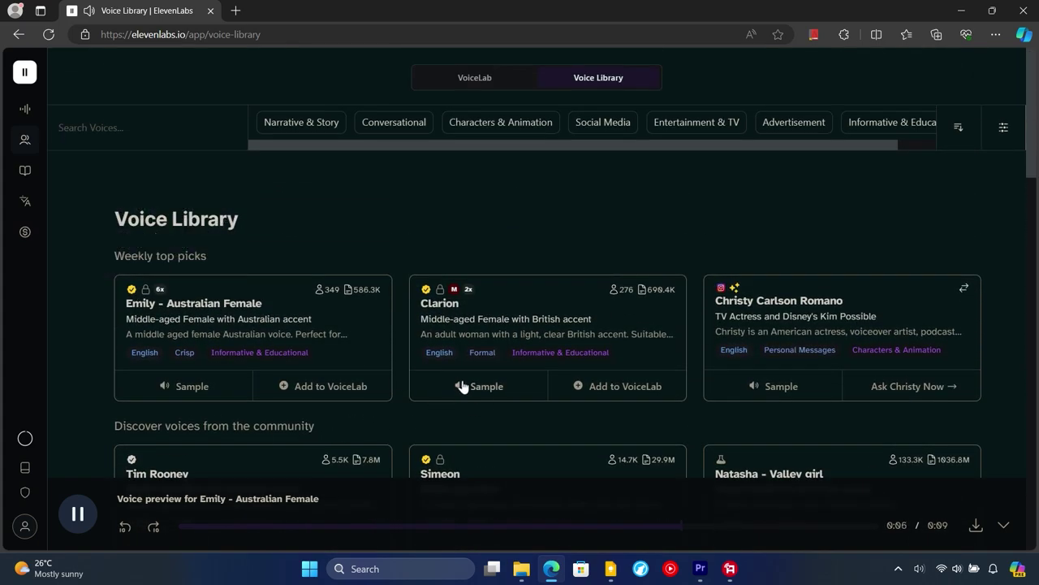
pyautogui.press('XF86AudioRaiseVolume')
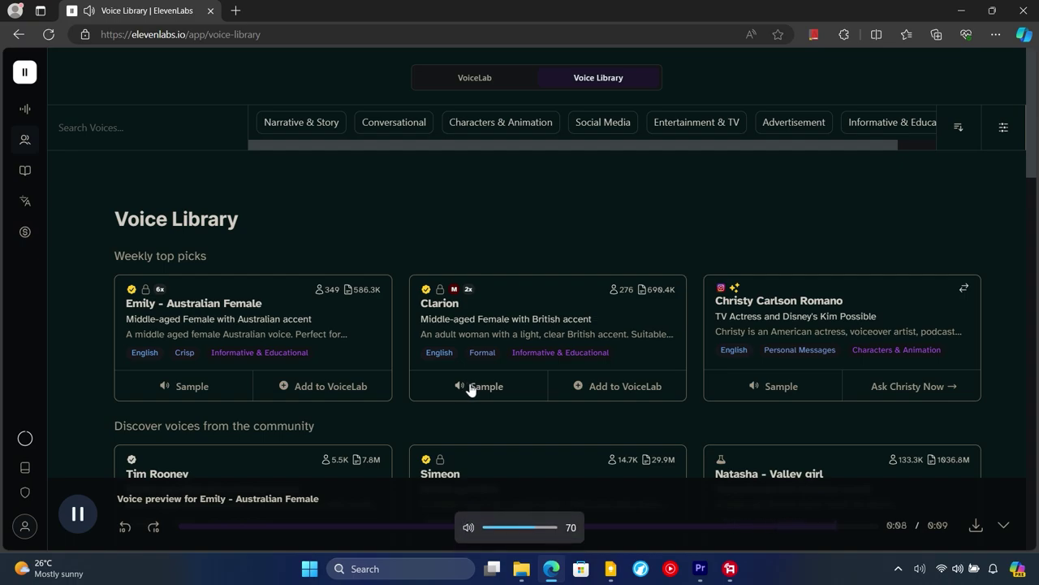
pyautogui.click(471, 388)
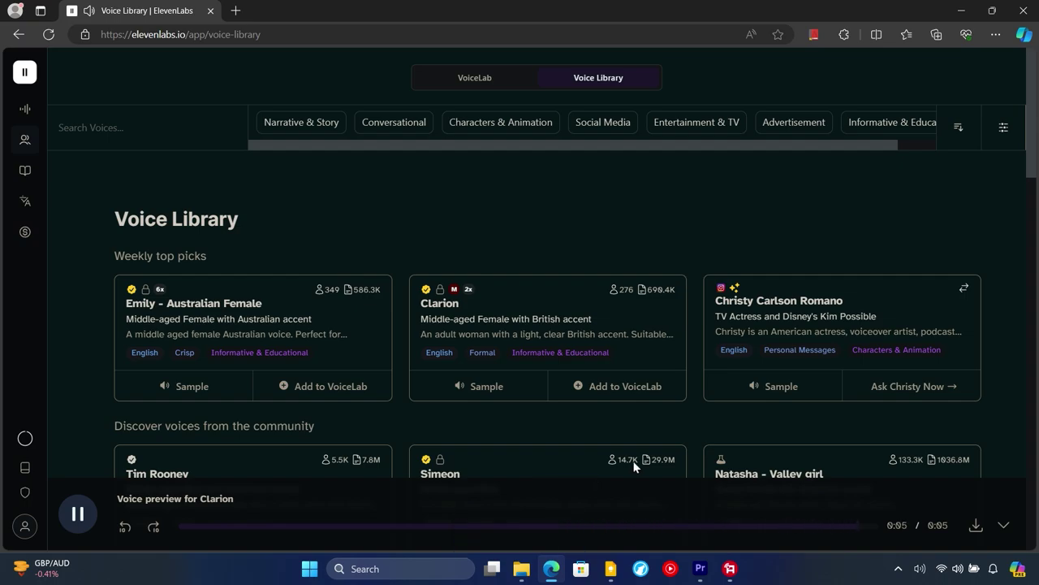
pyautogui.click(779, 386)
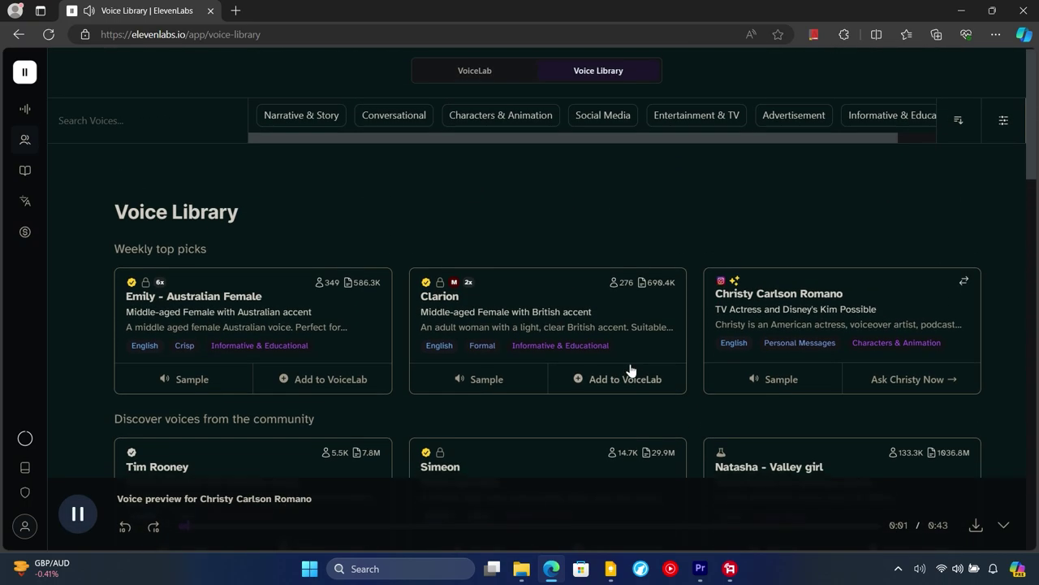
pyautogui.scroll(-2, 631, 369)
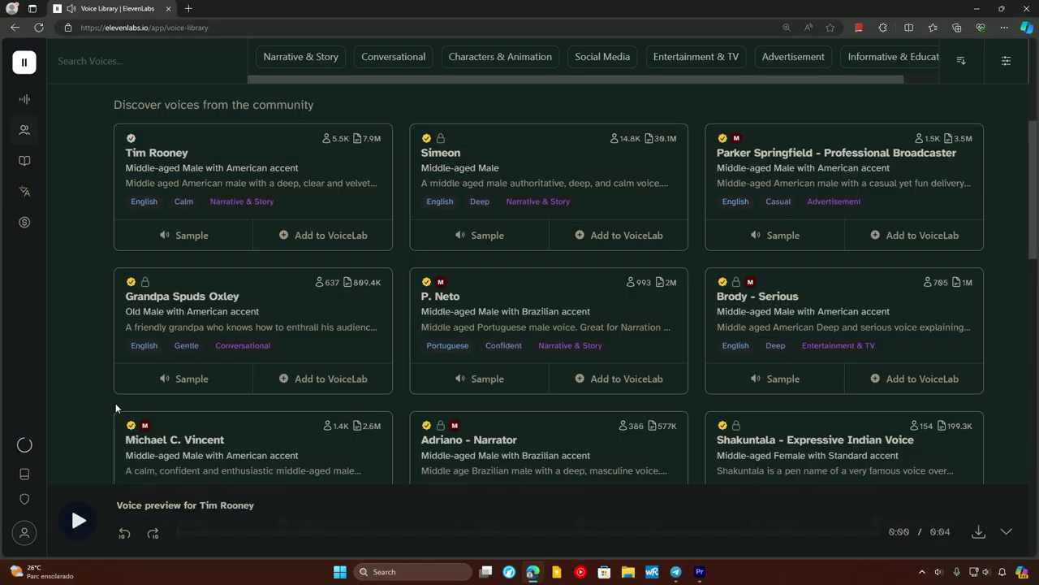
pyautogui.scroll(4, 116, 408)
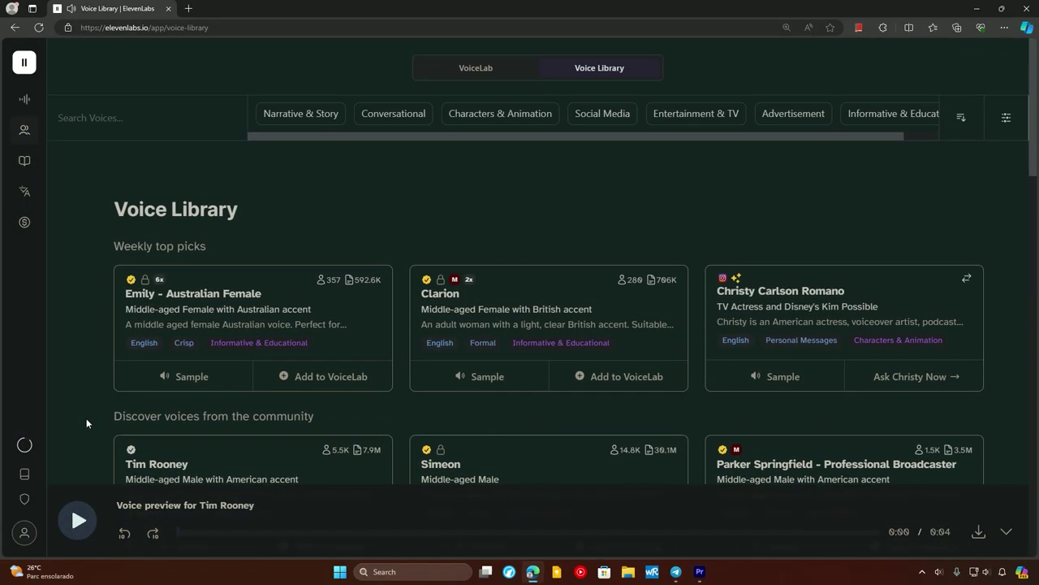